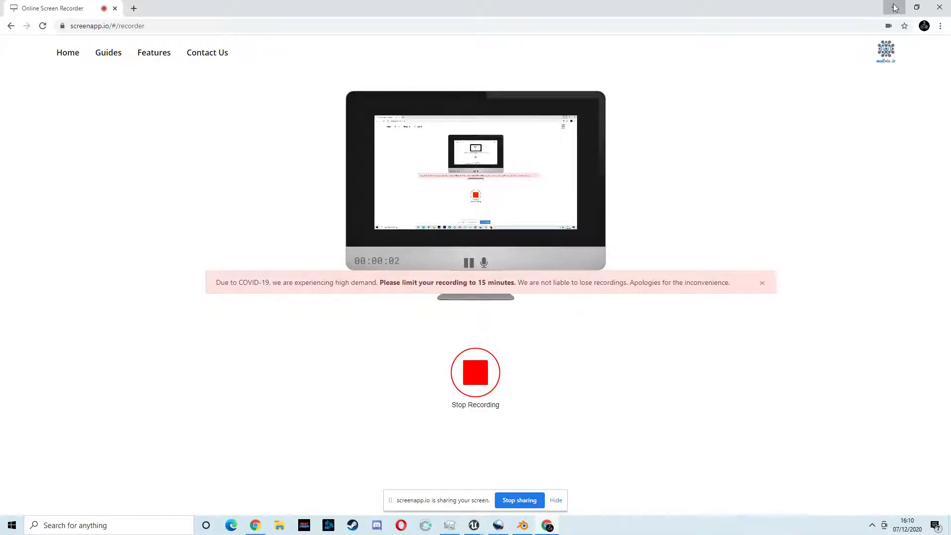
Step: Switch to the Unreal Editor and look over the level's ships, planet and sky dome from several angles
click(895, 7)
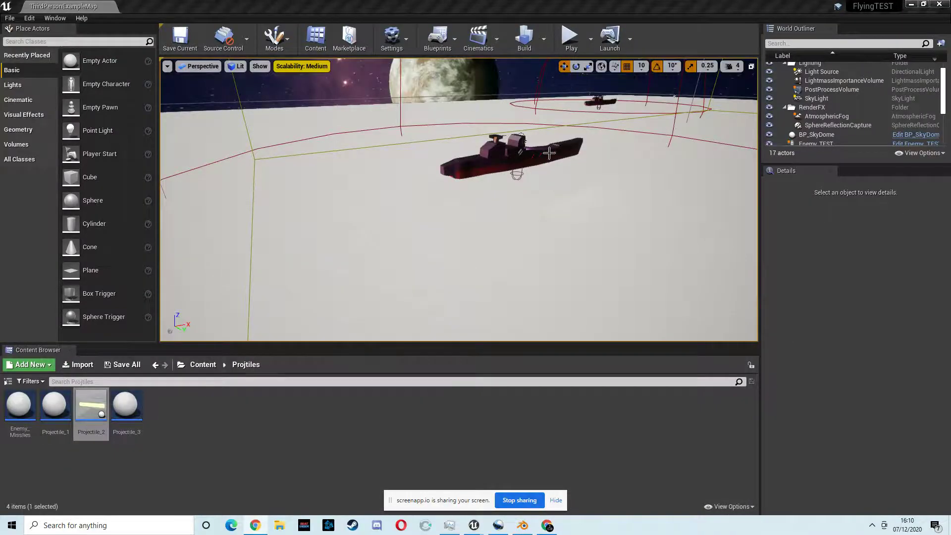
right_drag(608, 174, 591, 142)
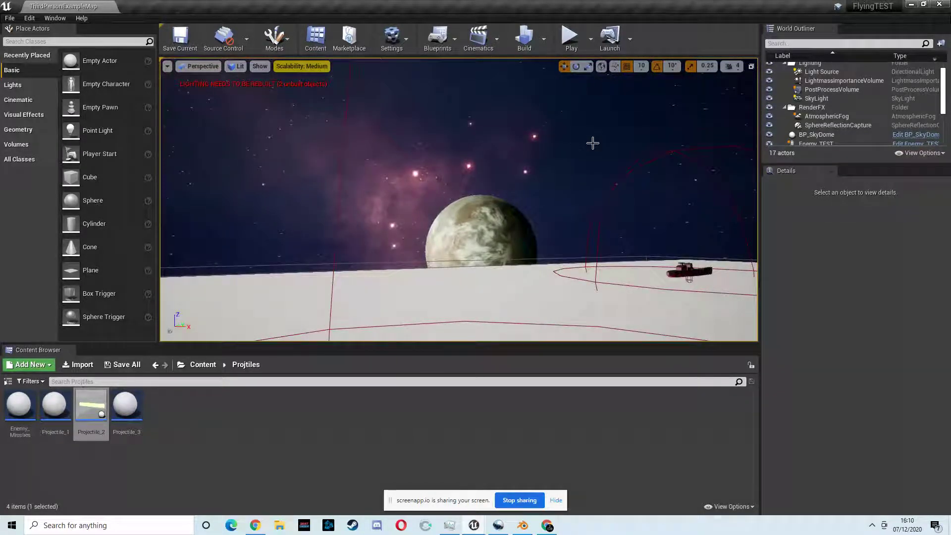
right_drag(559, 199, 653, 177)
right_click(555, 180)
click(536, 151)
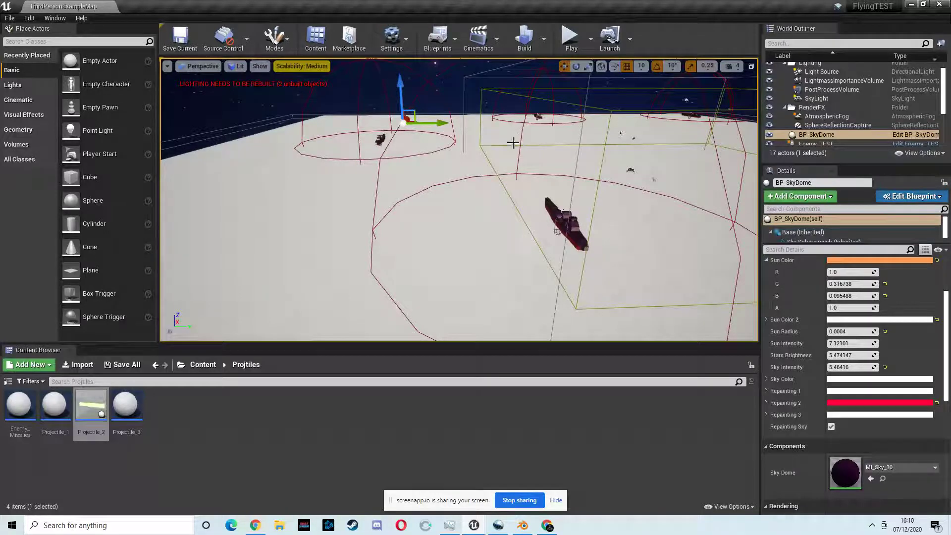
key(s)
right_drag(578, 127, 397, 178)
key(w)
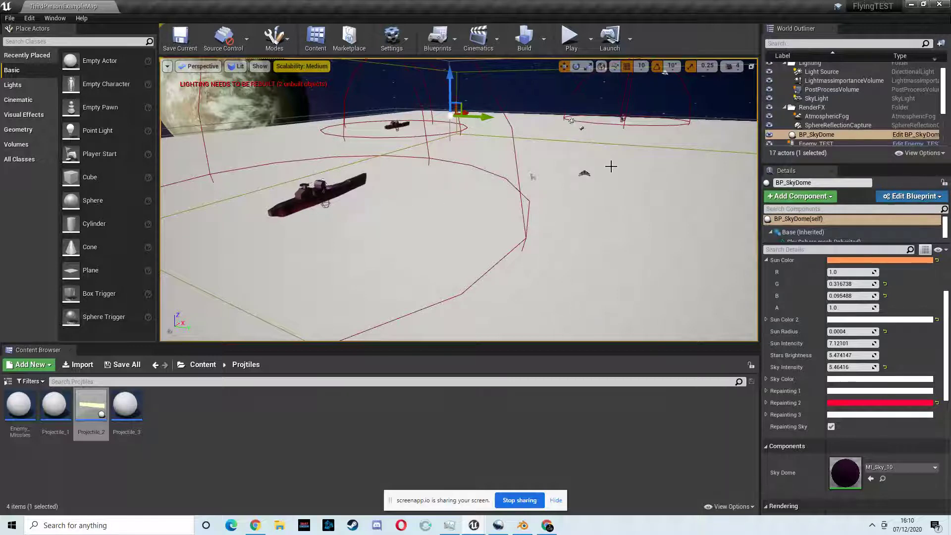
right_drag(611, 166, 662, 197)
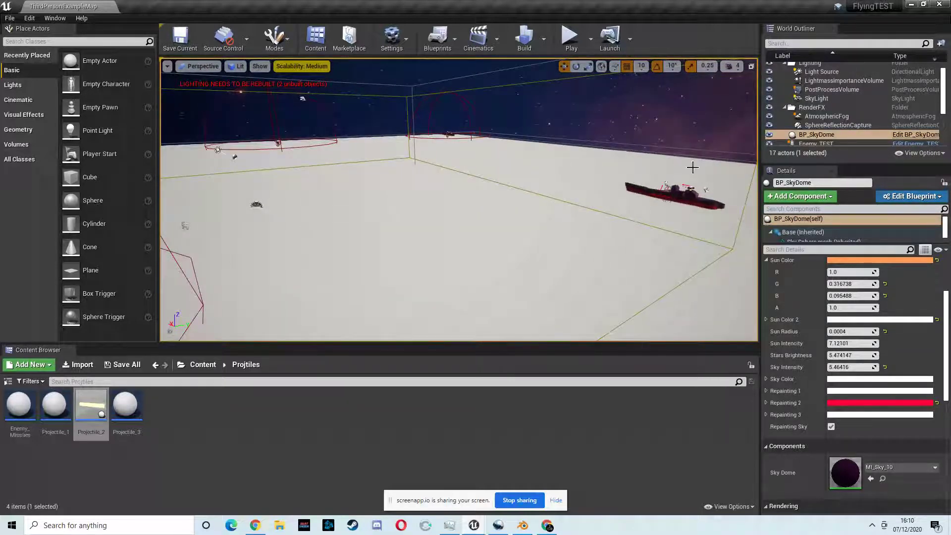
Step: Open the player ship's blueprint and make its Shield component visible
click(694, 195)
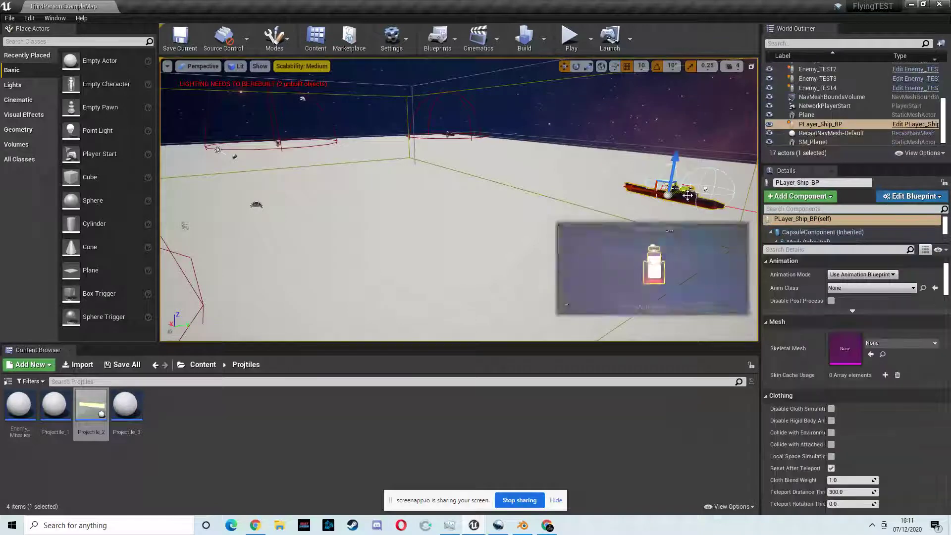
click(914, 126)
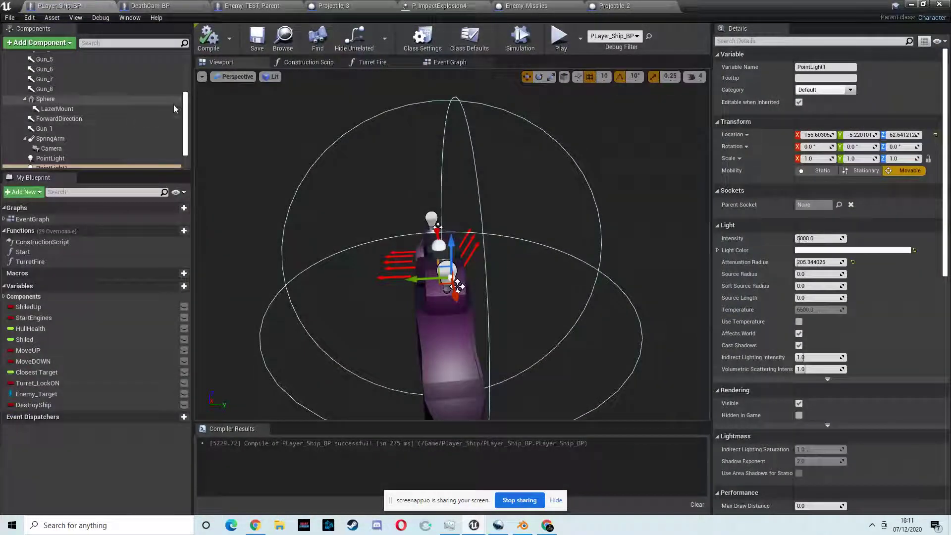
drag(187, 108, 185, 83)
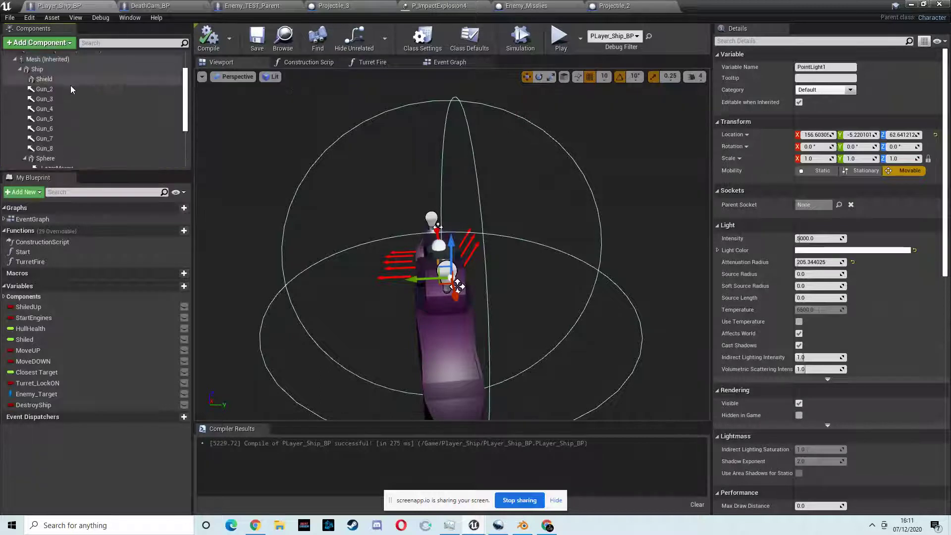
click(44, 78)
scroll(841, 303, down, 10)
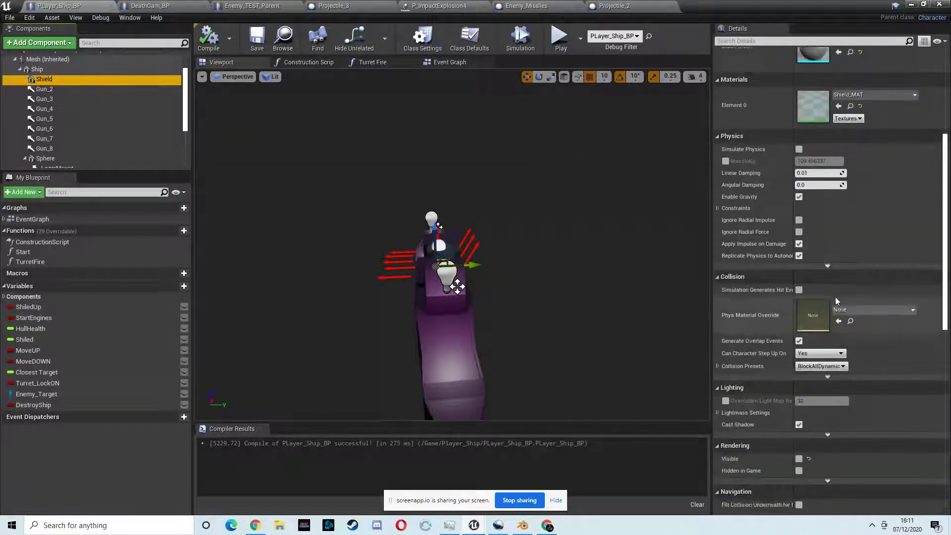
click(799, 395)
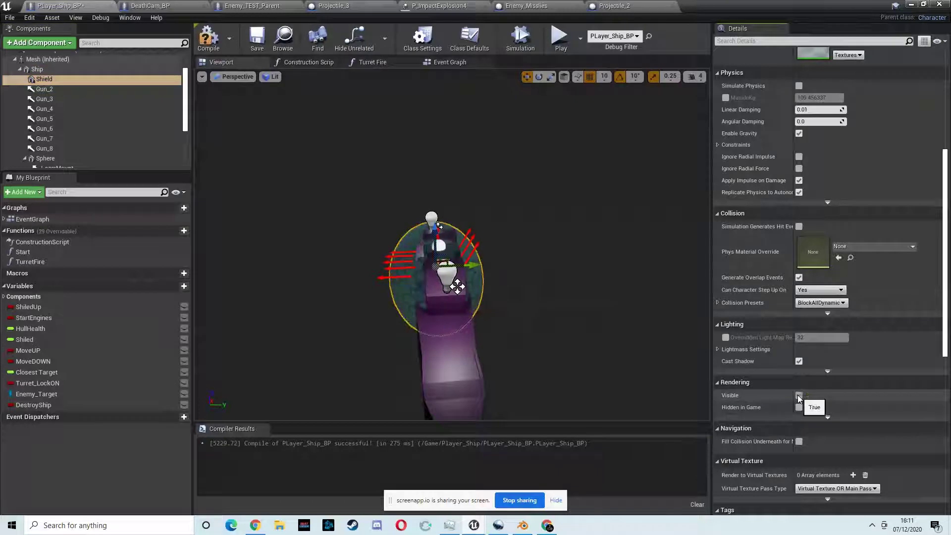
Step: Scale the Shield component along the ship's length and in height so that it encloses the whole hull
drag(495, 288, 641, 273)
scroll(686, 271, down, 6)
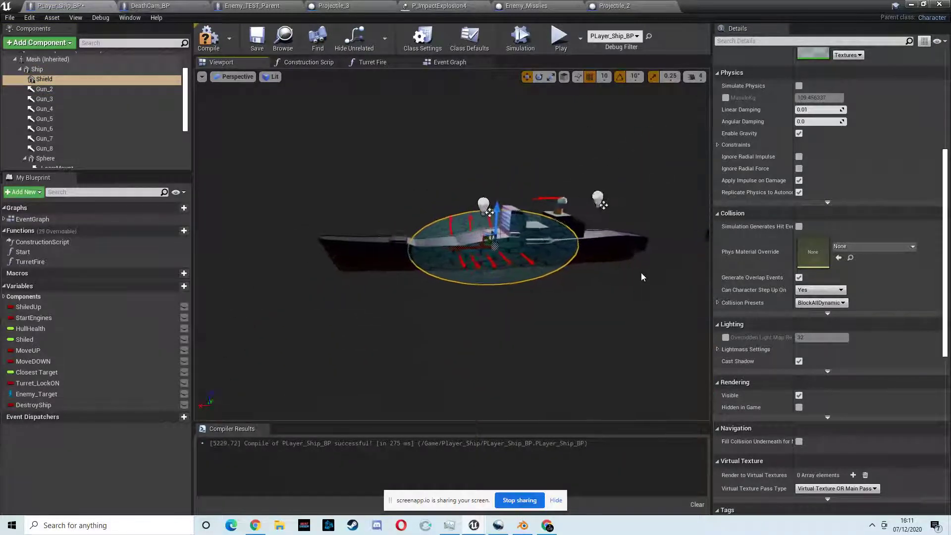
scroll(641, 272, up, 2)
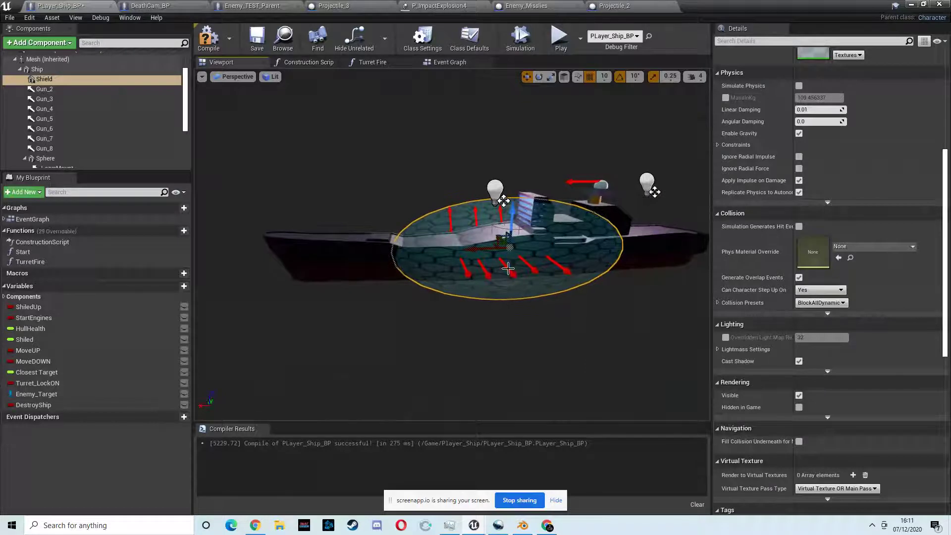
click(550, 77)
drag(479, 250, 385, 257)
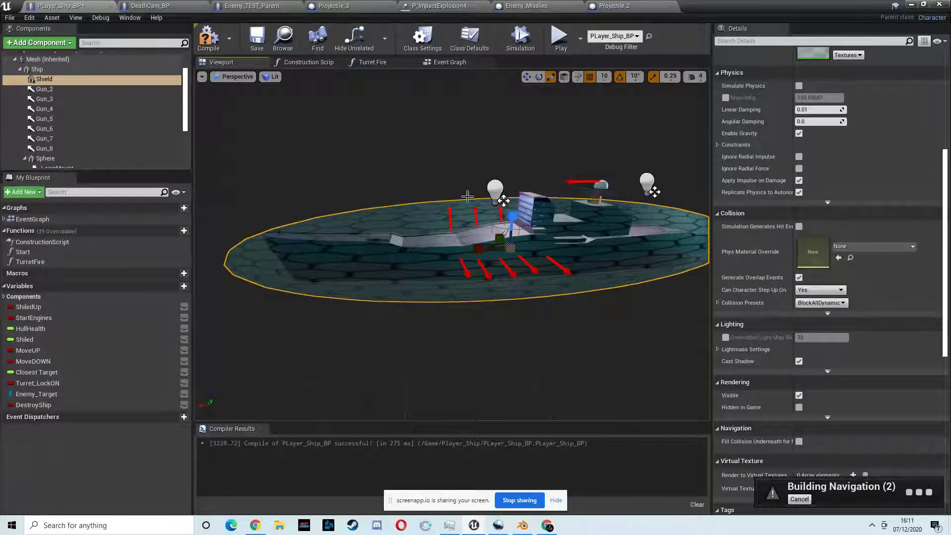
drag(515, 217, 515, 207)
Step: Set the enlarged Shield component to be hidden in game
right_drag(476, 226, 438, 222)
scroll(492, 241, up, 4)
scroll(492, 241, down, 10)
scroll(714, 230, down, 4)
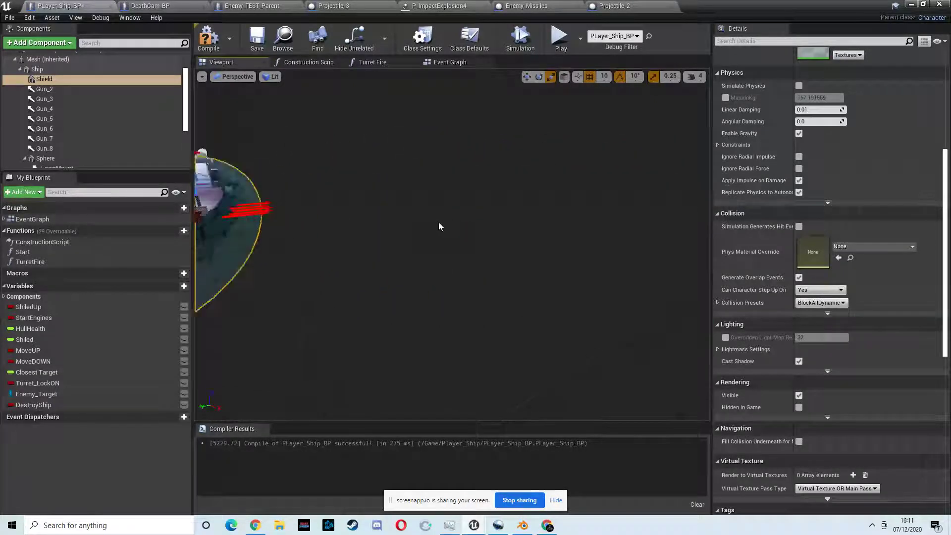
key(f)
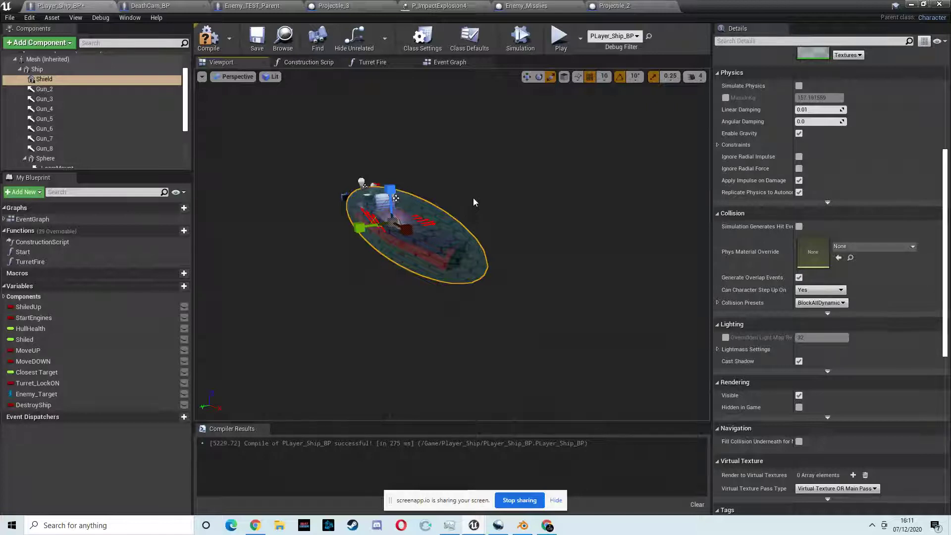
right_drag(476, 190, 547, 182)
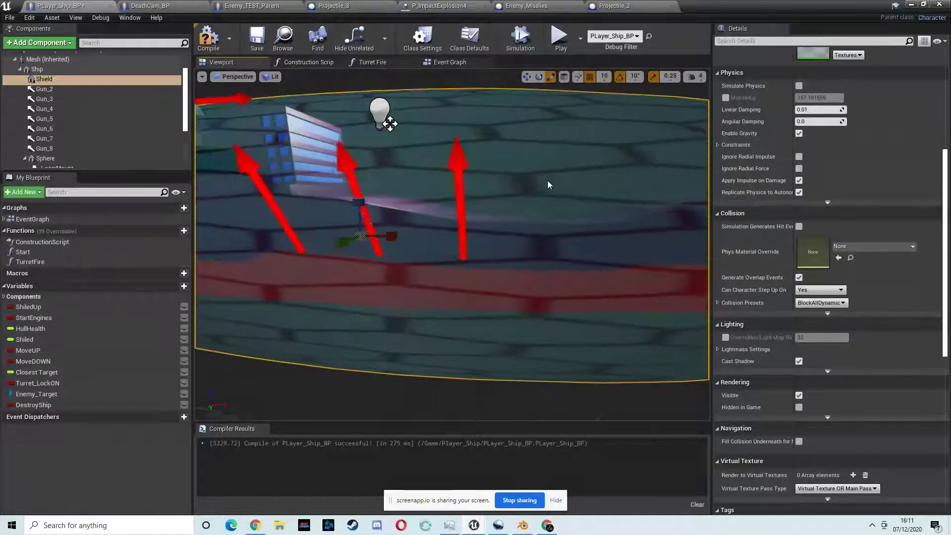
key(f)
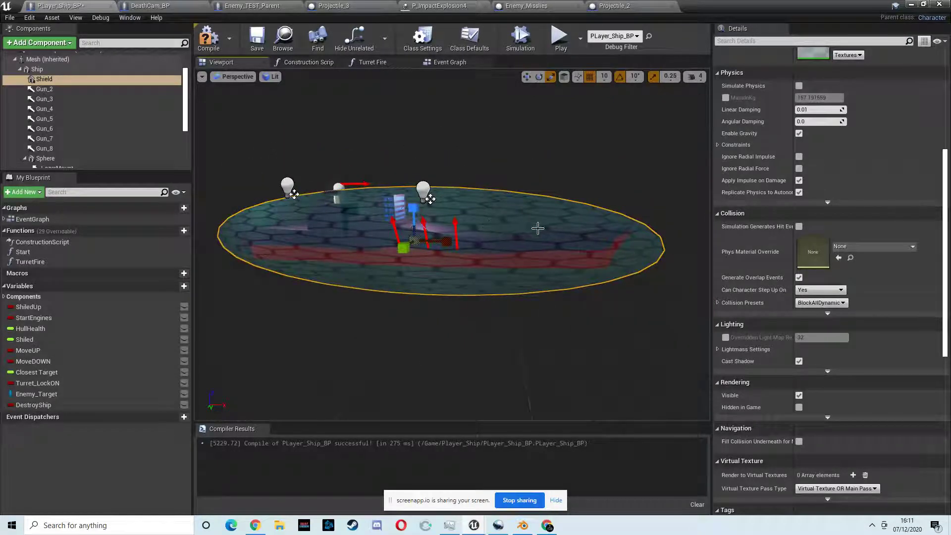
click(798, 406)
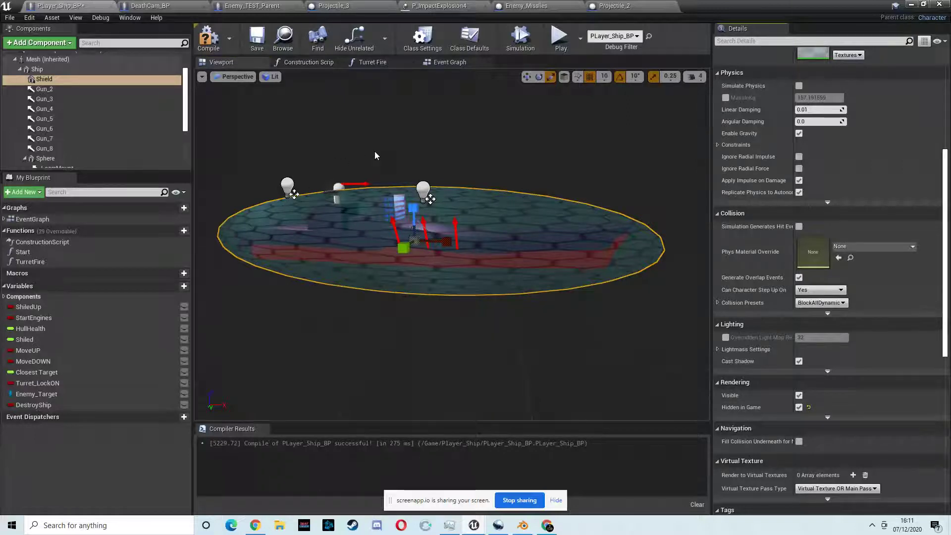
Step: Switch to Blender and examine the player ship model's hull, superstructure and turret from all sides
click(523, 526)
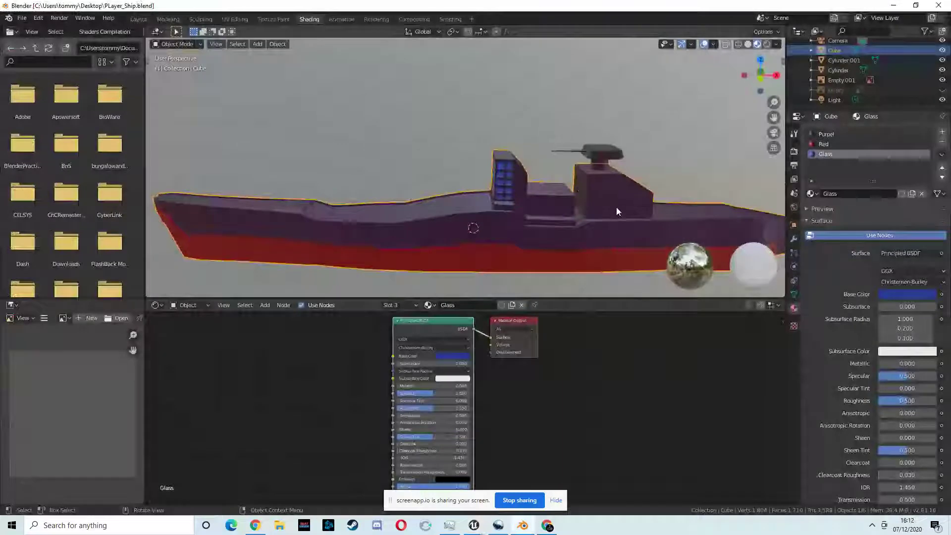
right_click(353, 185)
middle_drag(442, 148, 438, 174)
scroll(440, 135, down, 2)
scroll(474, 151, up, 3)
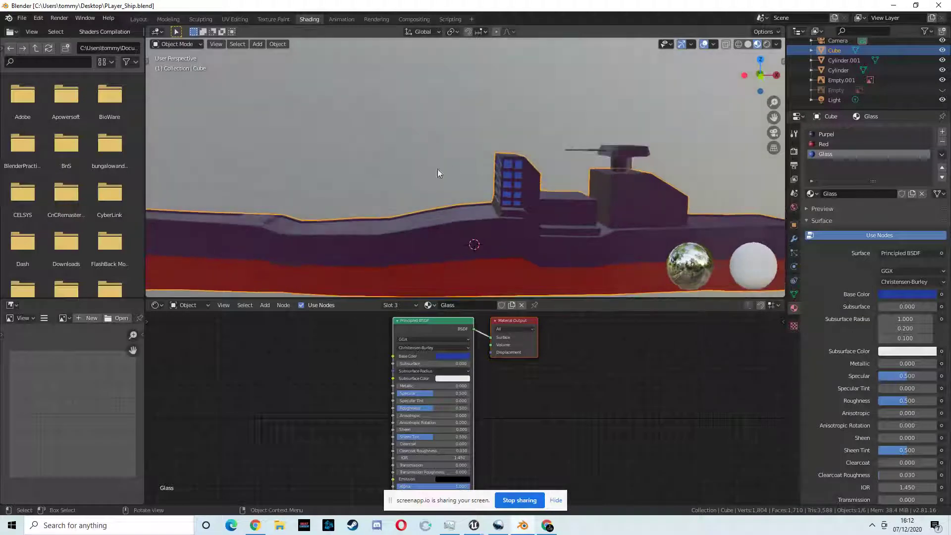
scroll(378, 181, down, 2)
middle_drag(379, 182, 403, 183)
scroll(404, 183, up, 3)
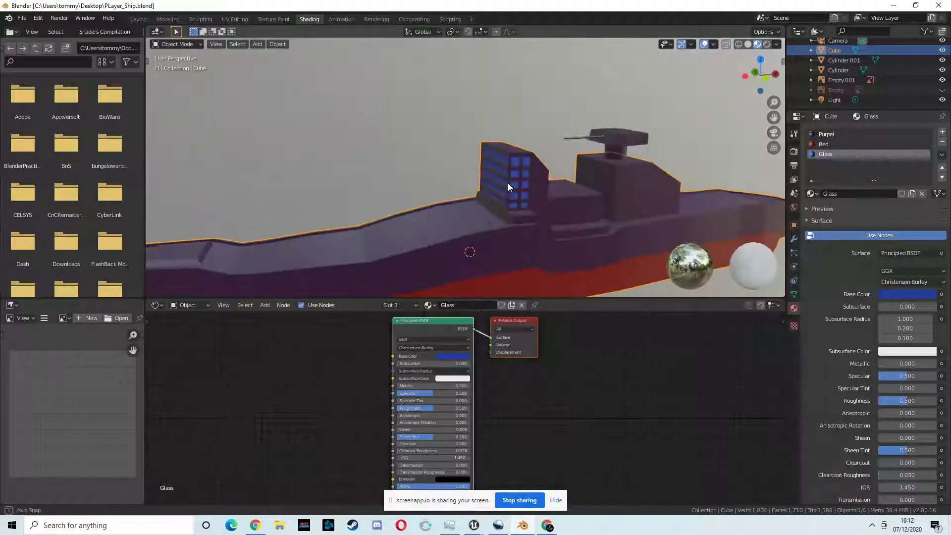
middle_drag(507, 182, 592, 192)
middle_drag(544, 218, 495, 166)
middle_drag(572, 174, 399, 215)
middle_drag(541, 215, 457, 205)
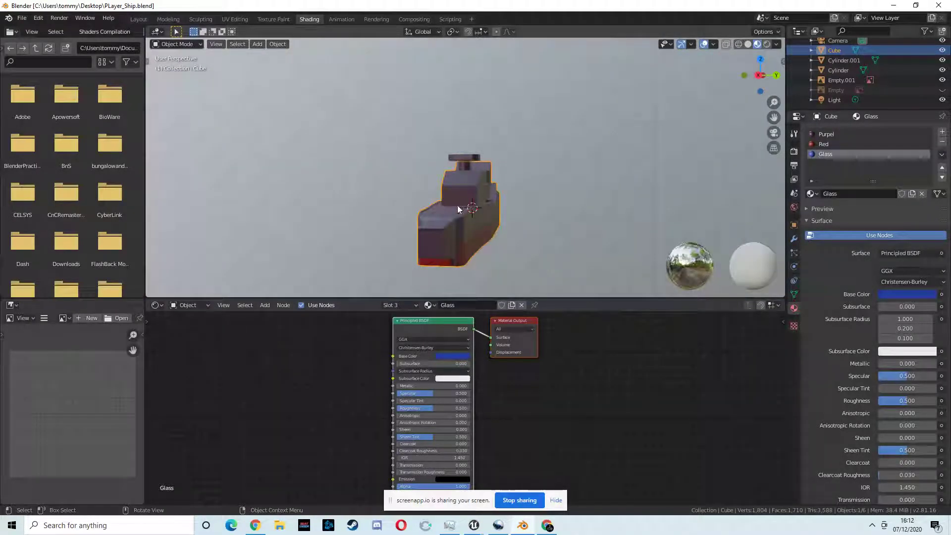
middle_drag(474, 249, 439, 221)
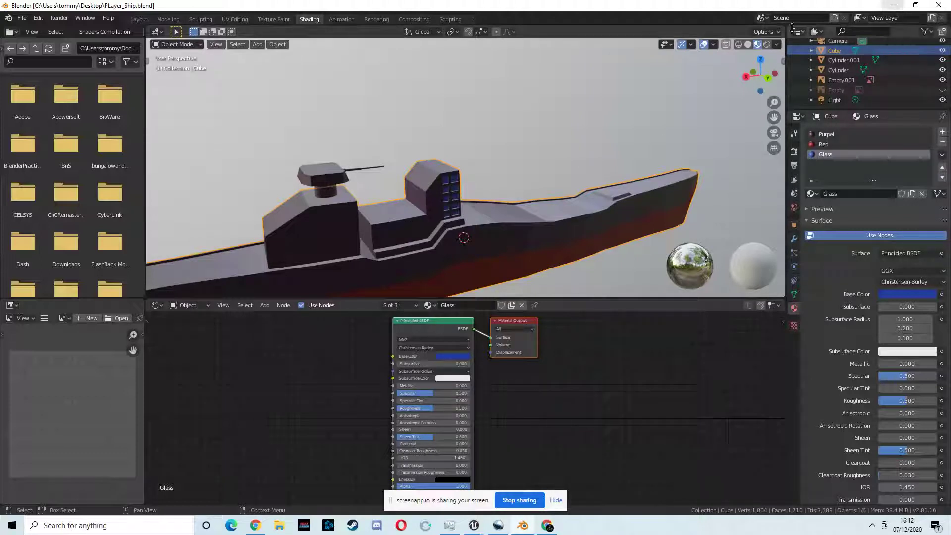
Step: Display the ship model in wireframe and inspect its mesh from the side
click(738, 44)
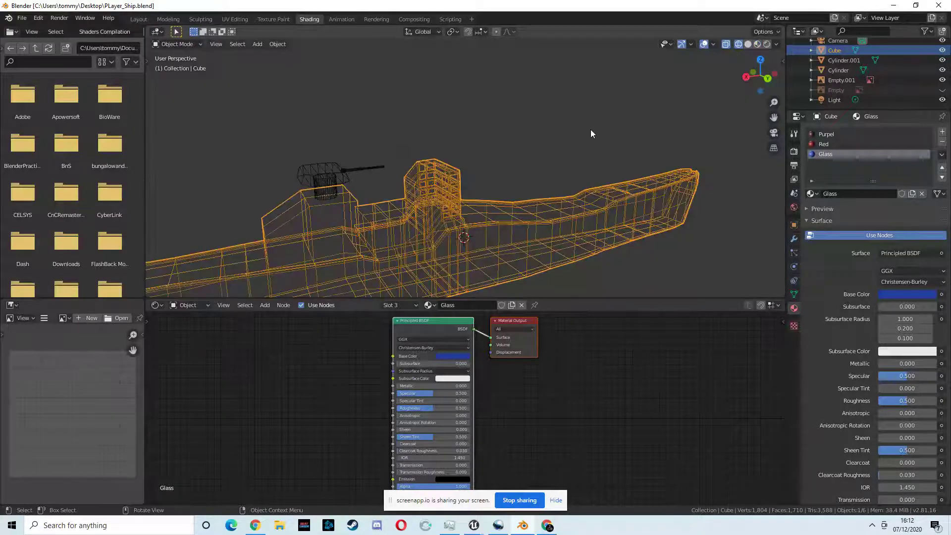
mouse_move(590, 129)
middle_down()
mouse_move(532, 149)
mouse_move(611, 142)
mouse_move(556, 204)
mouse_move(647, 191)
mouse_move(641, 198)
mouse_move(525, 200)
mouse_move(550, 203)
mouse_move(465, 182)
middle_up()
middle_drag(586, 198, 410, 214)
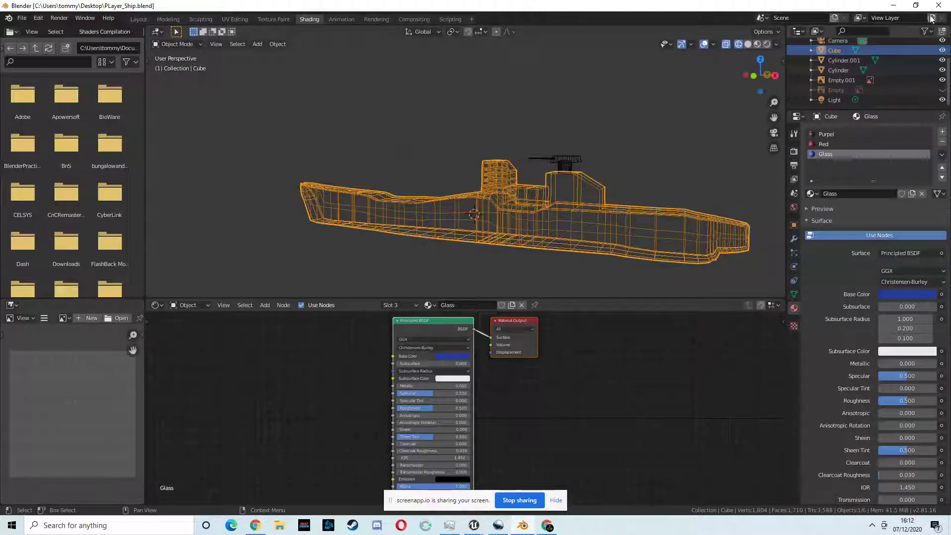
Step: Return to the level in the Unreal Editor and inspect the player ship with its resized shield
click(896, 6)
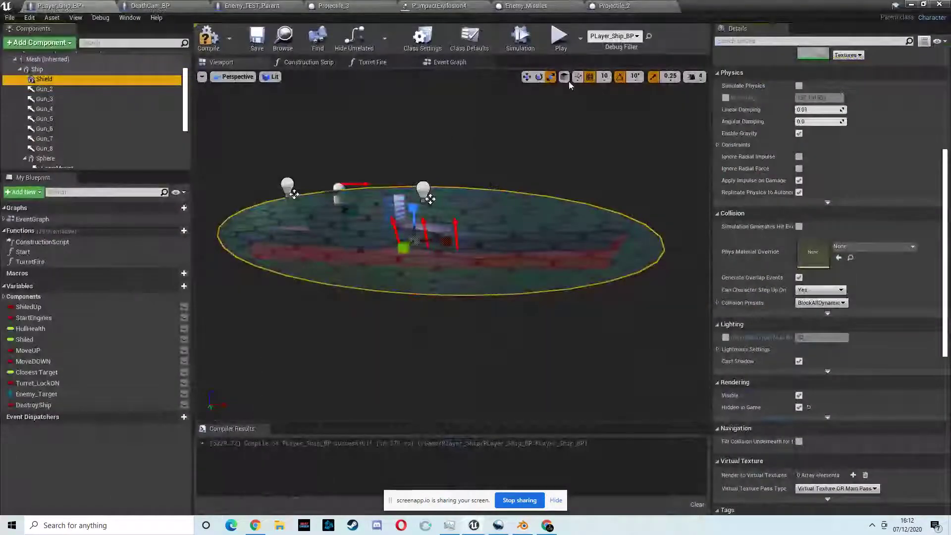
click(911, 4)
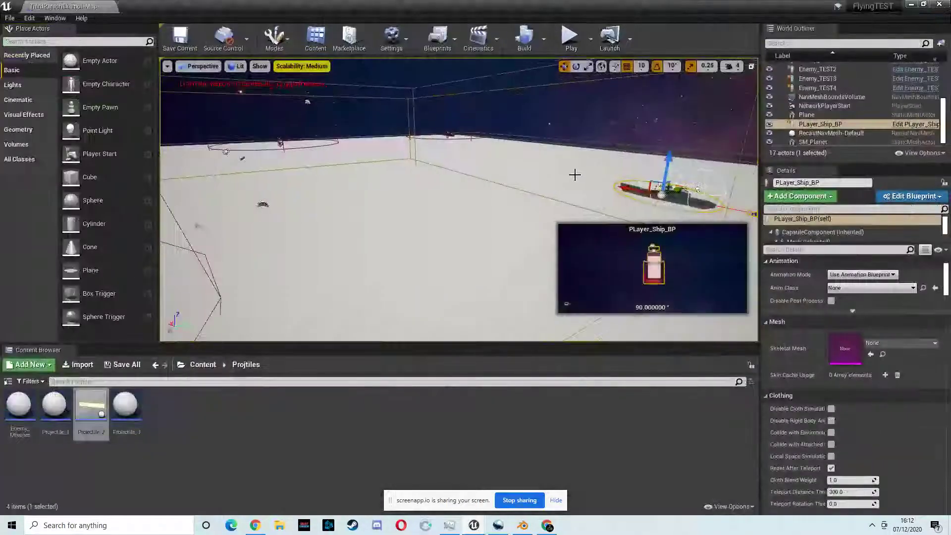
key(f)
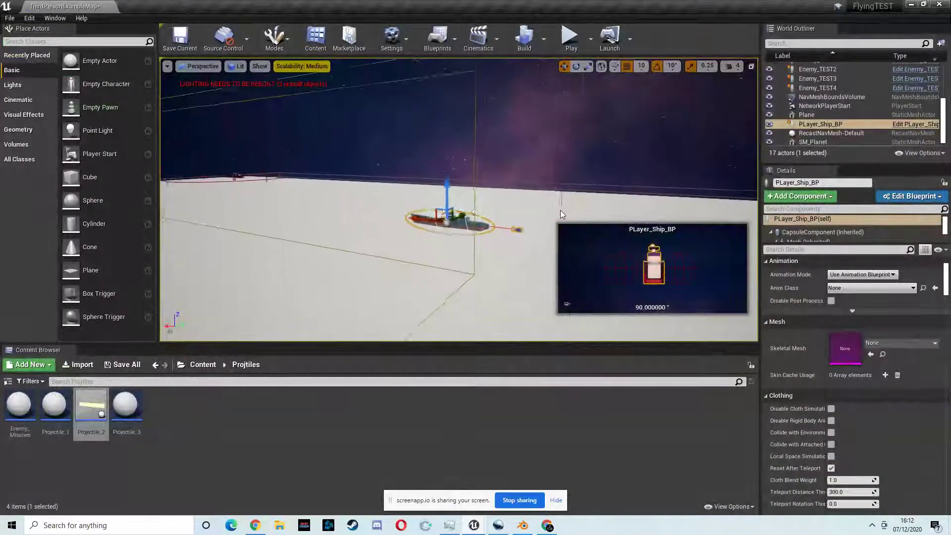
scroll(560, 210, up, 5)
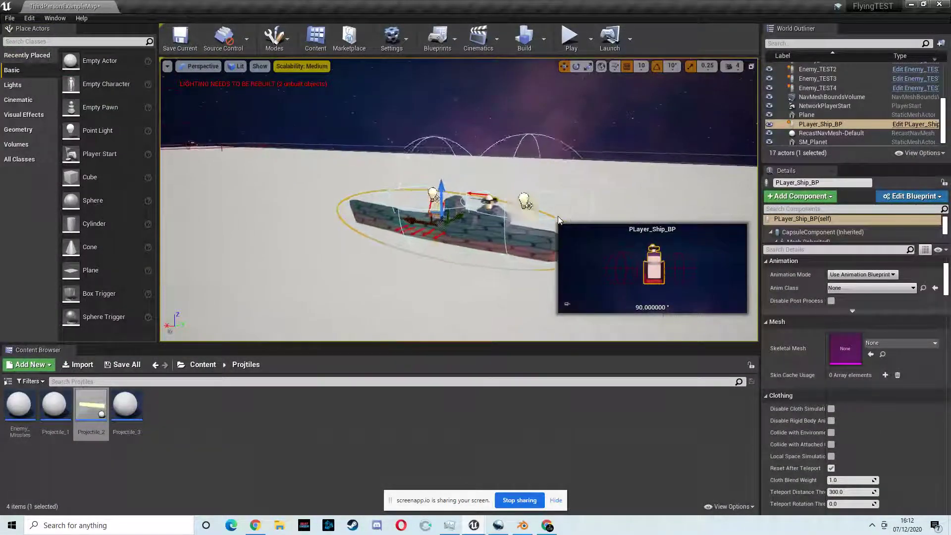
right_drag(558, 216, 487, 246)
scroll(487, 245, down, 5)
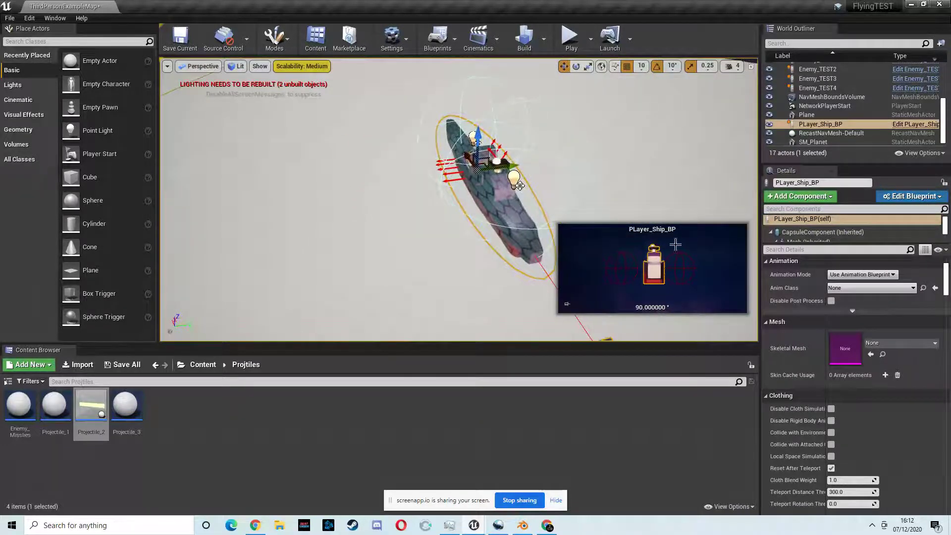
Step: Show the project's root Content folder and view the enemy ship up close in the level
click(201, 366)
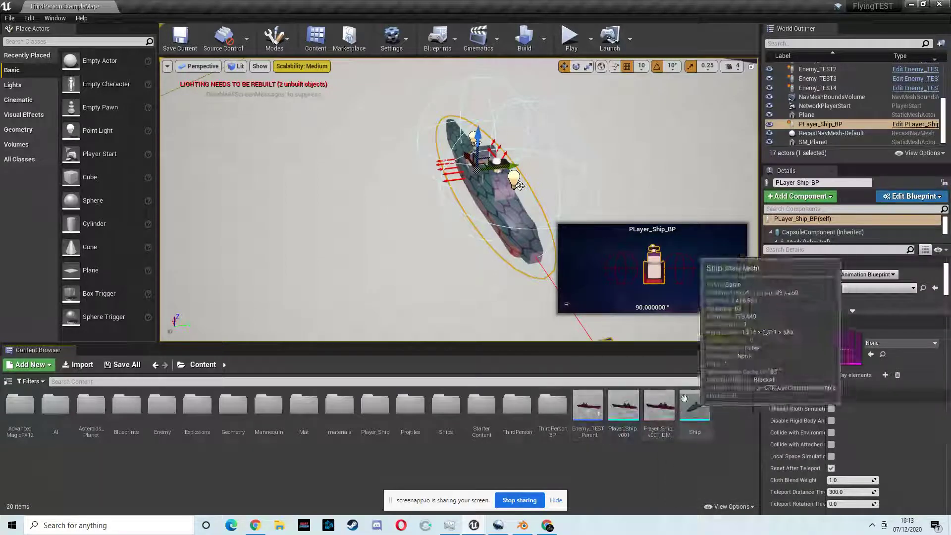
right_drag(512, 308, 387, 234)
key(f)
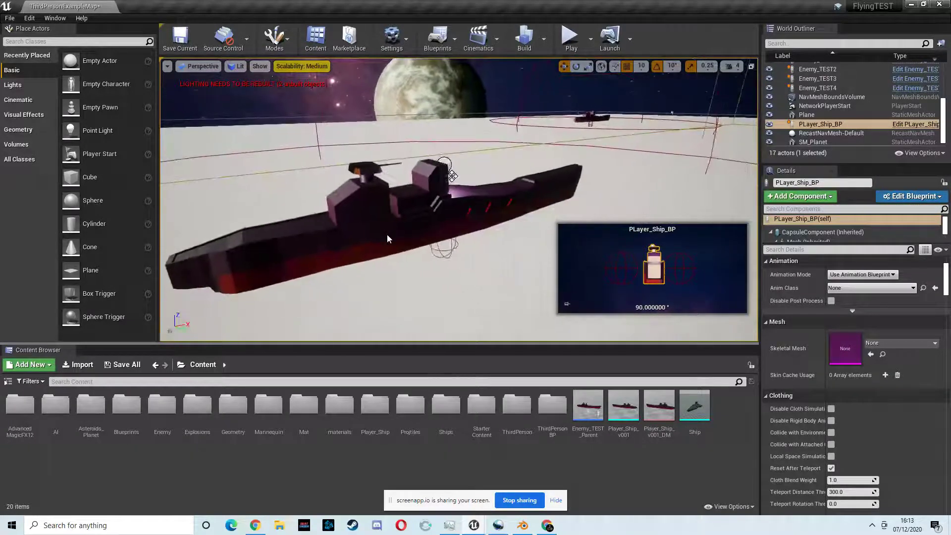
Step: Open the blueprint of the Enemy_TEST2 ship and examine the destructible ship and emitter spawning nodes in its event graph
click(465, 198)
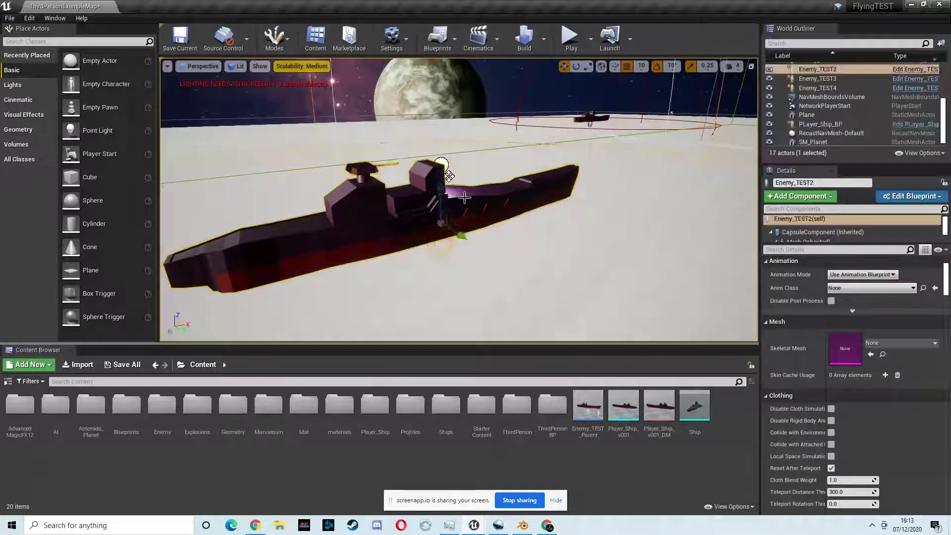
click(908, 70)
scroll(631, 202, down, 2)
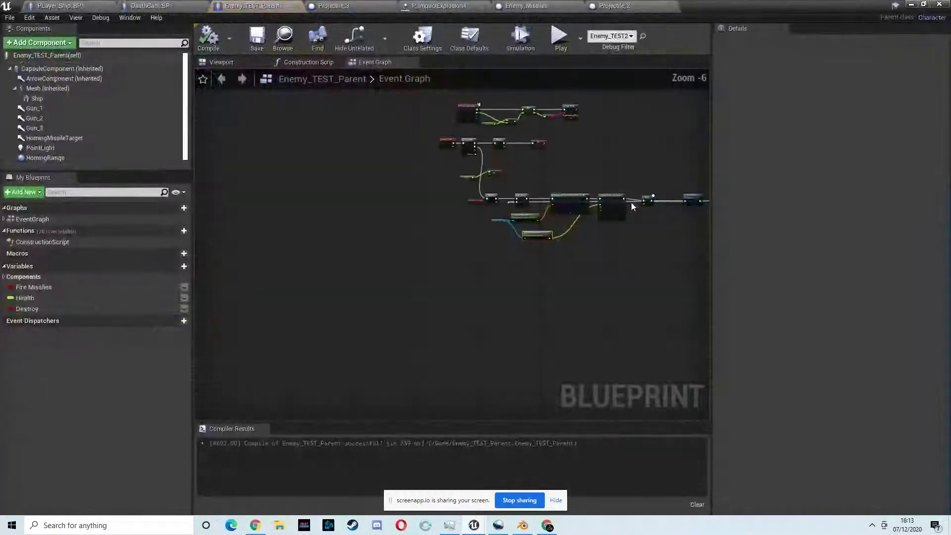
scroll(581, 234, up, 2)
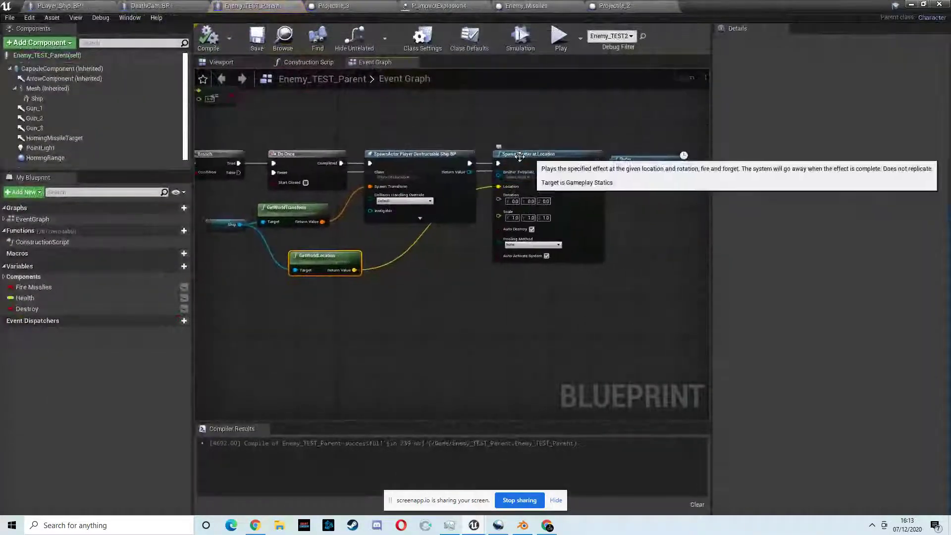
Step: Nudge the node that spawns the destructible ship and open the Player_DestructableShip_BP blueprint from the project's Blueprints folder
drag(437, 159, 431, 159)
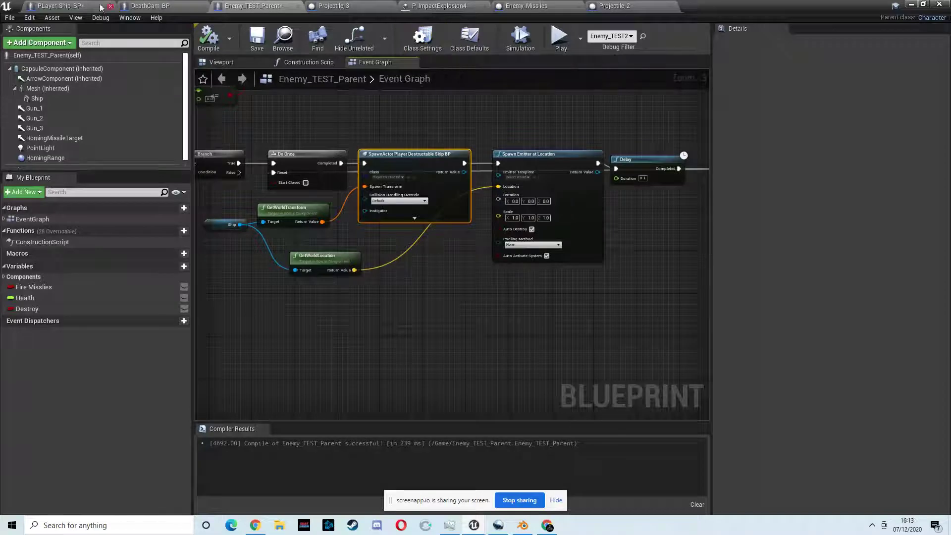
click(909, 6)
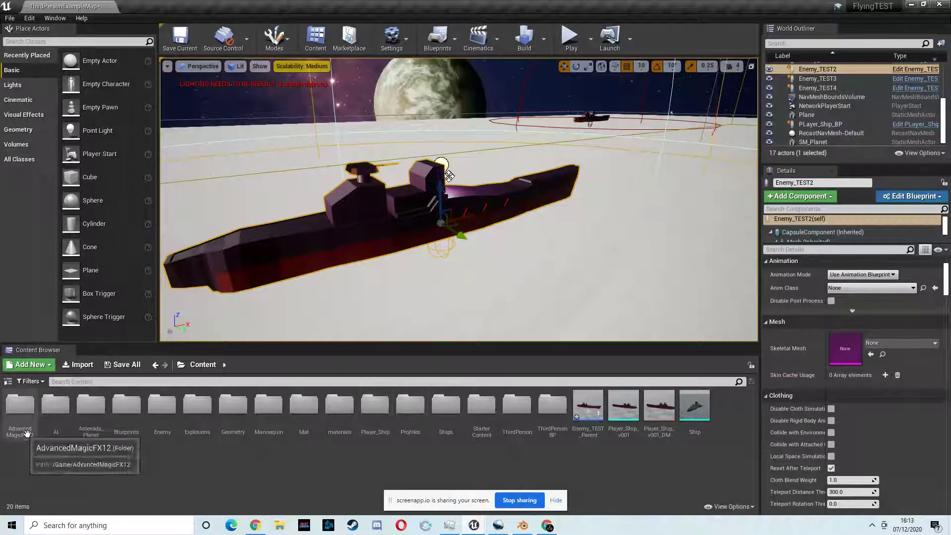
double_click(130, 414)
double_click(59, 415)
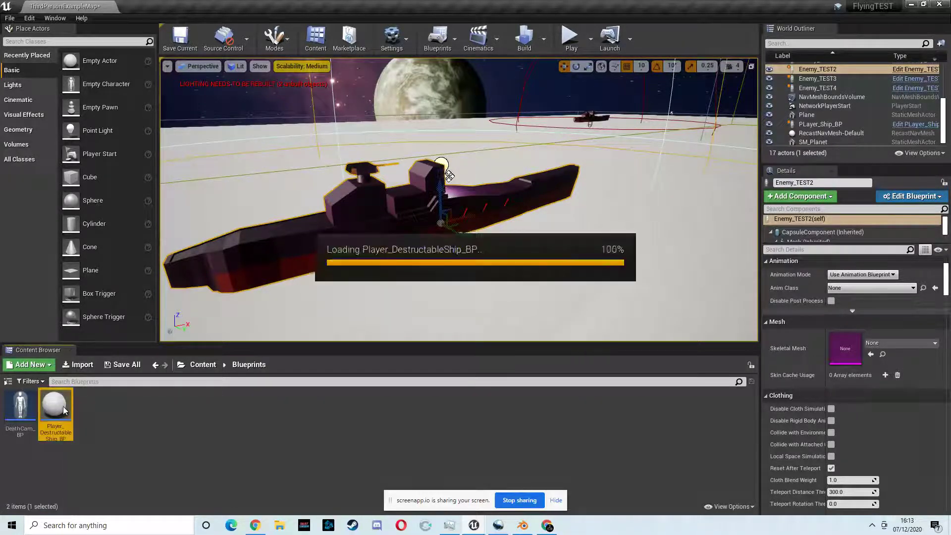
Step: View the destructible ship model in 3D and show the settings of its RadialForce component
click(221, 62)
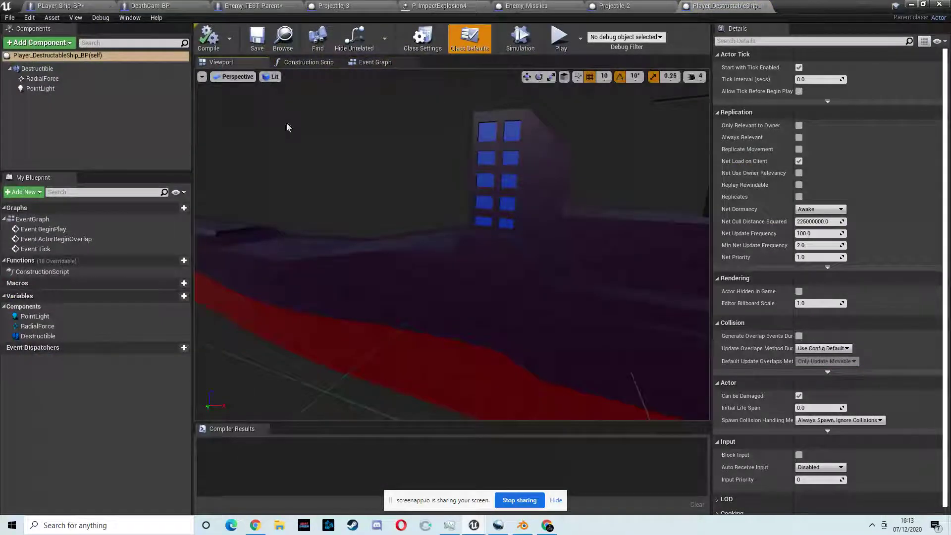
click(45, 78)
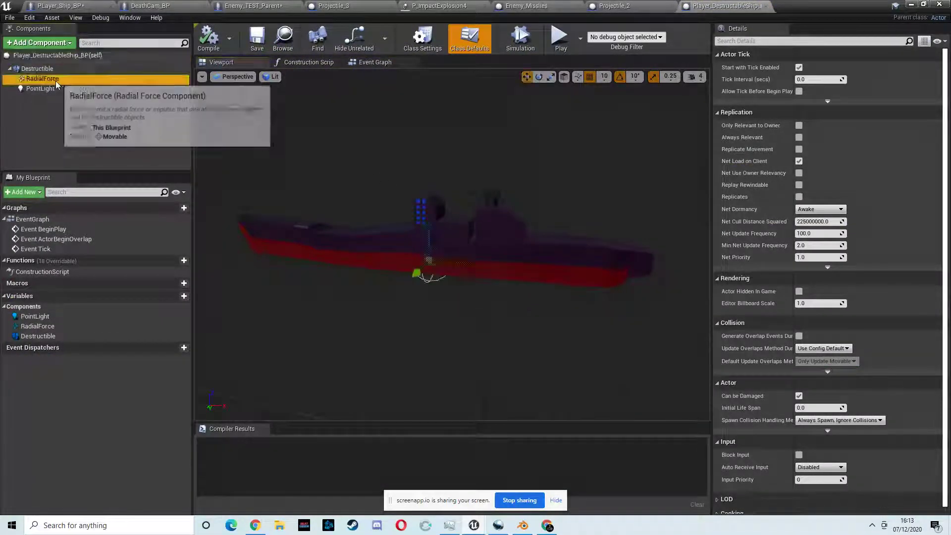
scroll(412, 252, down, 2)
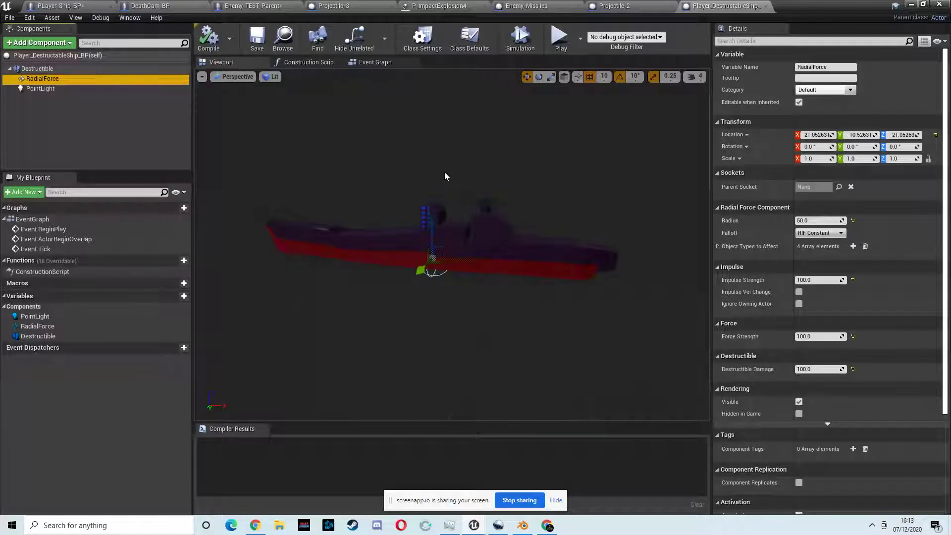
Step: Rearrange the Fire Impulse, Event BeginPlay and Radial Force nodes in the destructible ship's event graph
click(386, 60)
drag(338, 150, 338, 143)
right_drag(293, 140, 511, 130)
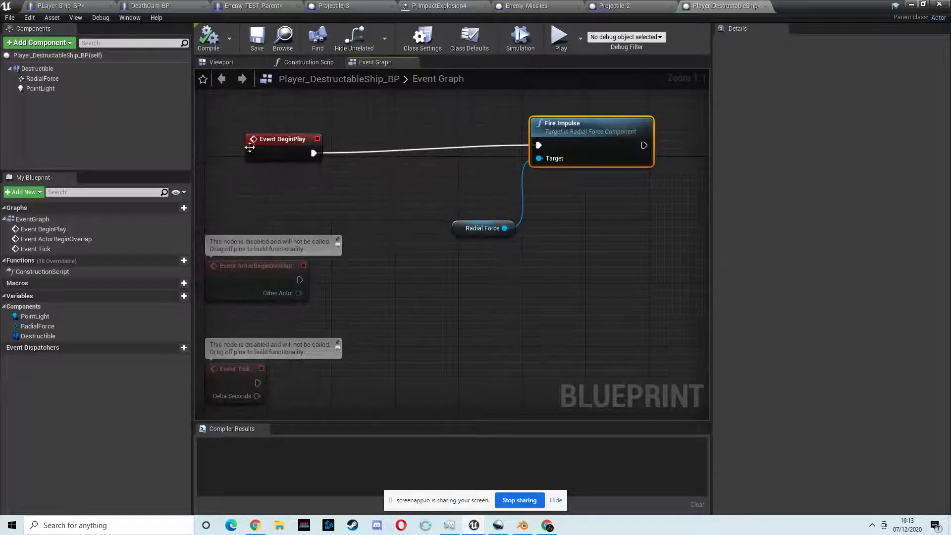
drag(248, 144, 309, 146)
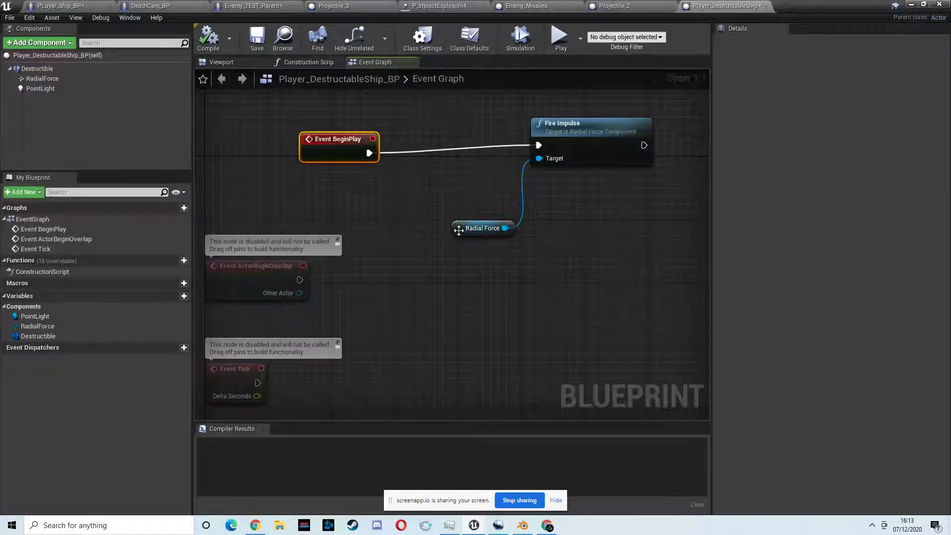
drag(459, 229, 442, 230)
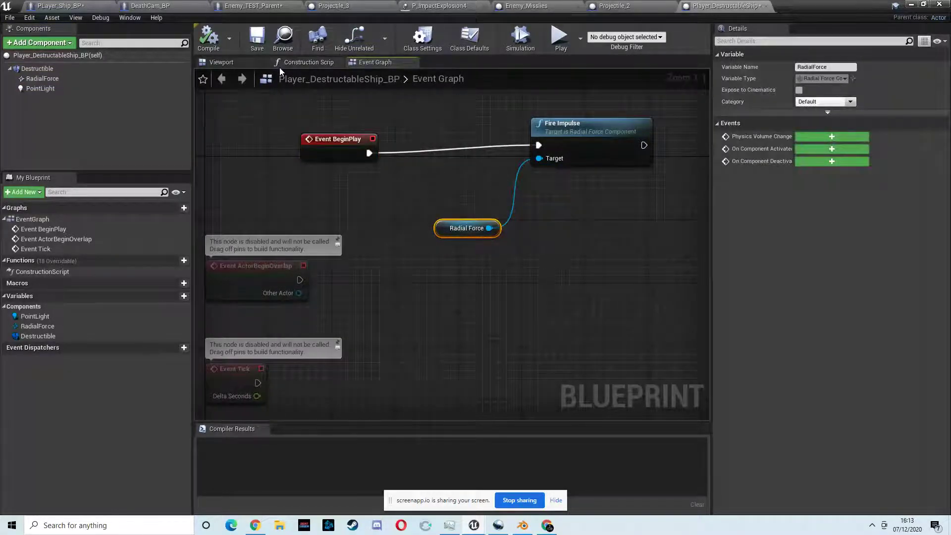
Step: Return to the level from the destructible ship blueprint and play-test the space battle, ending the session when done
click(253, 63)
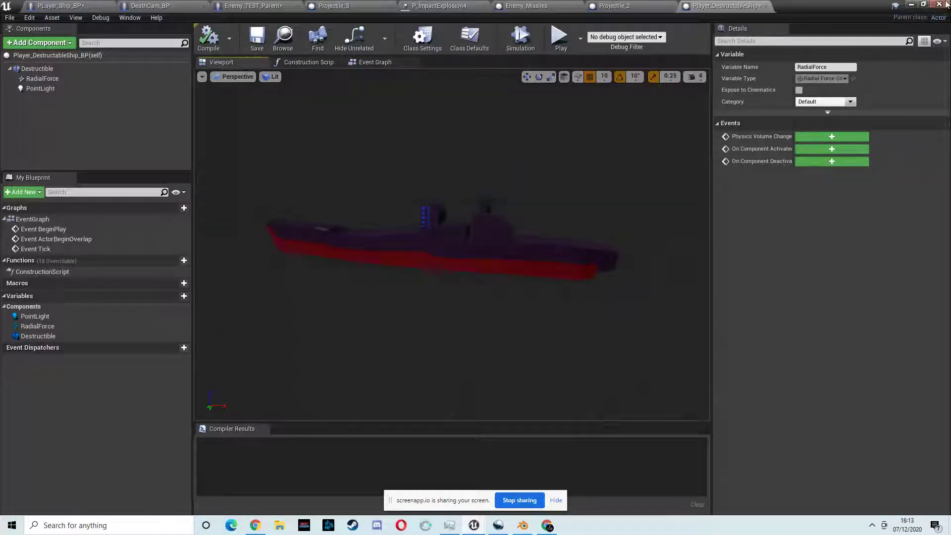
click(911, 4)
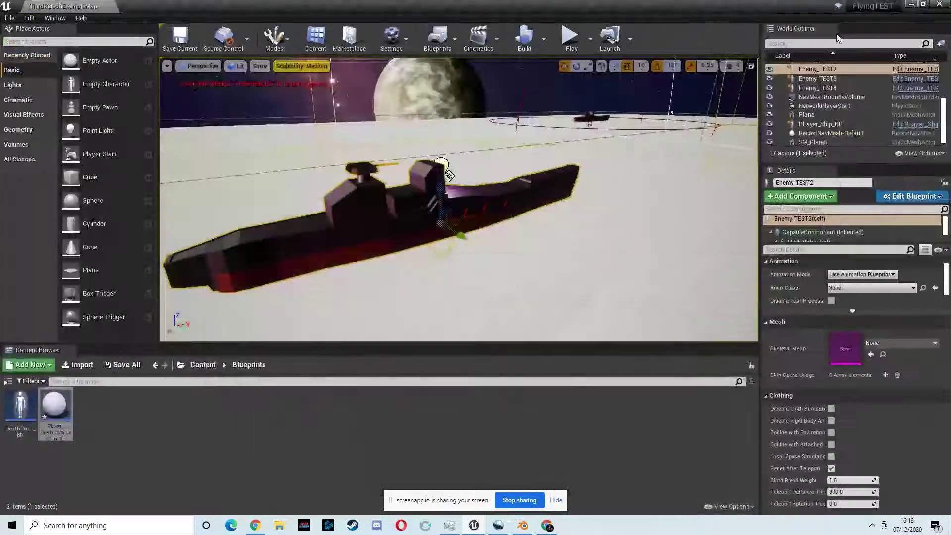
click(571, 40)
click(622, 141)
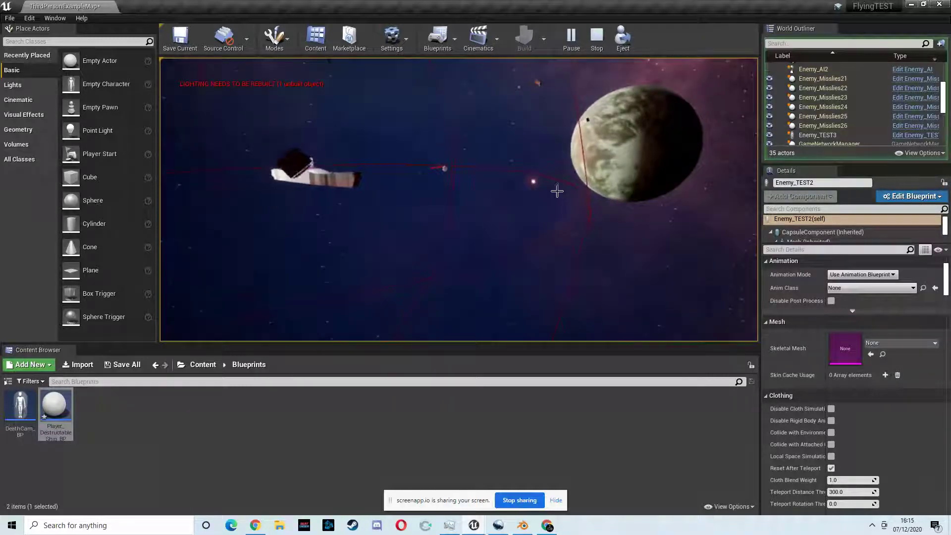
key(Escape)
Step: Inspect the player ship from several sides and survey the enemy ships and their homing ranges in the level
right_drag(529, 188, 686, 192)
right_drag(335, 168, 512, 192)
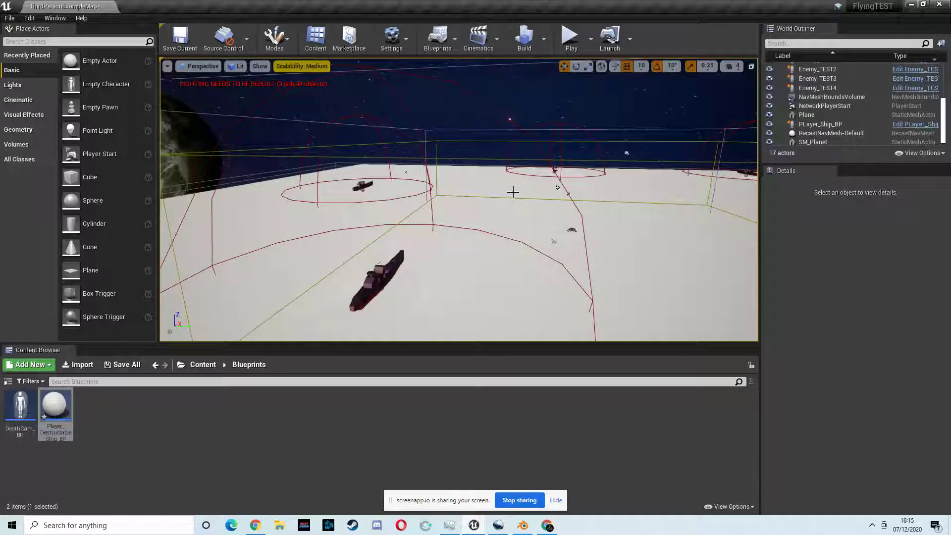
right_drag(510, 179, 504, 215)
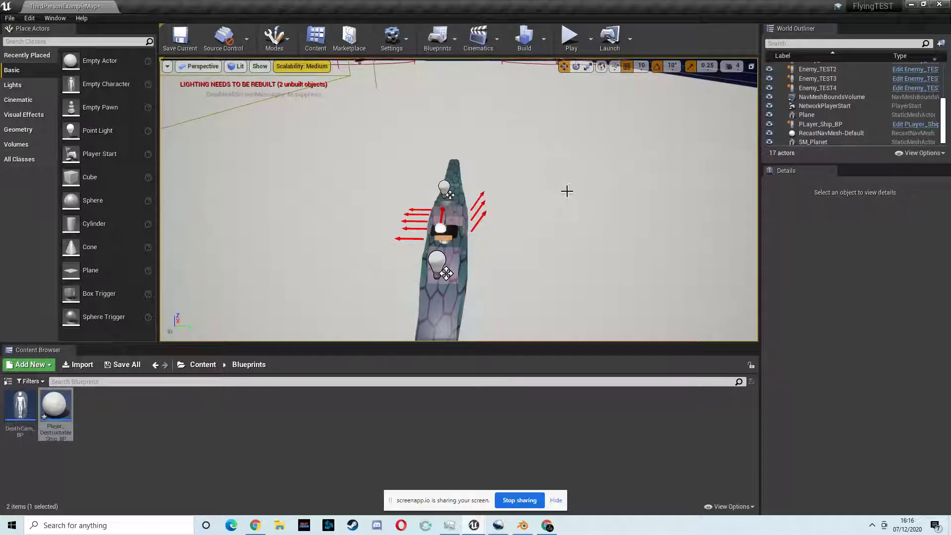
right_drag(567, 191, 496, 220)
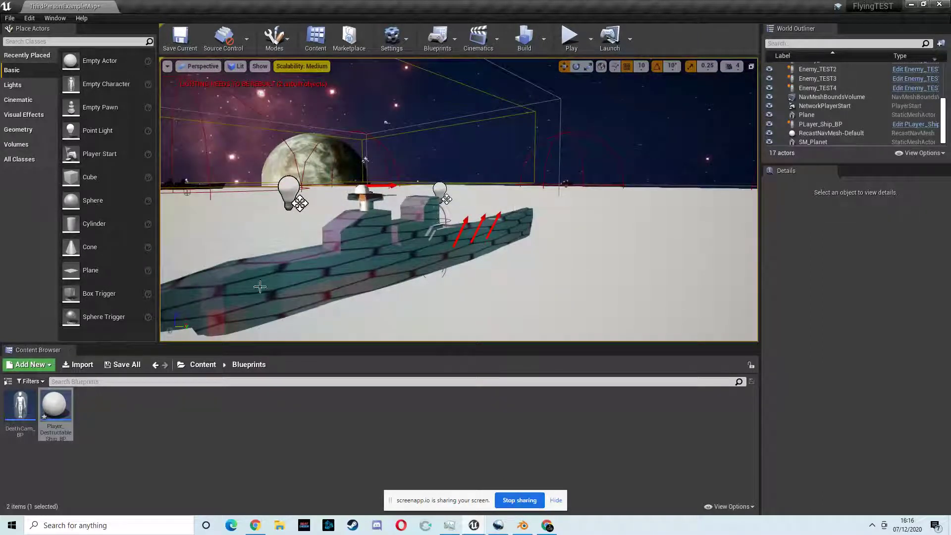
mouse_move(478, 185)
right_down()
mouse_move(554, 202)
mouse_move(471, 202)
right_up()
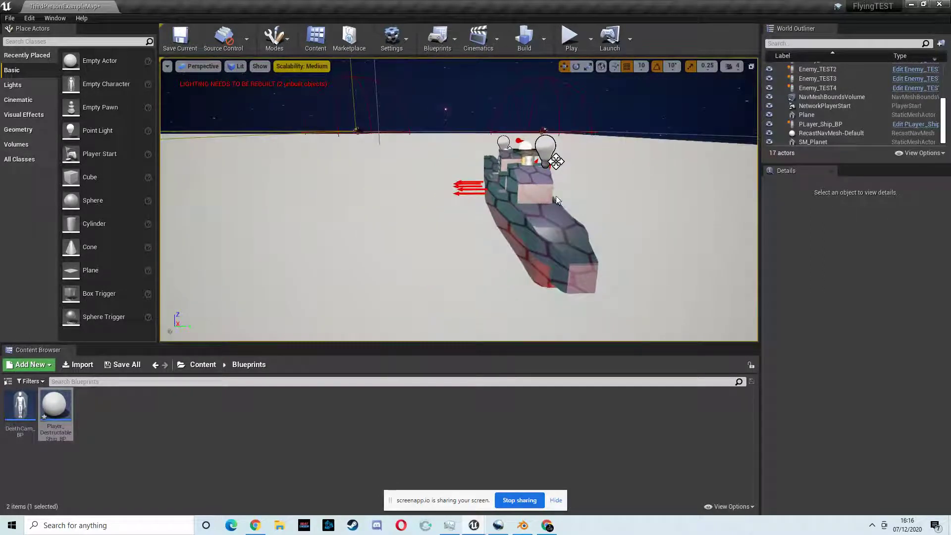
right_drag(556, 197, 530, 205)
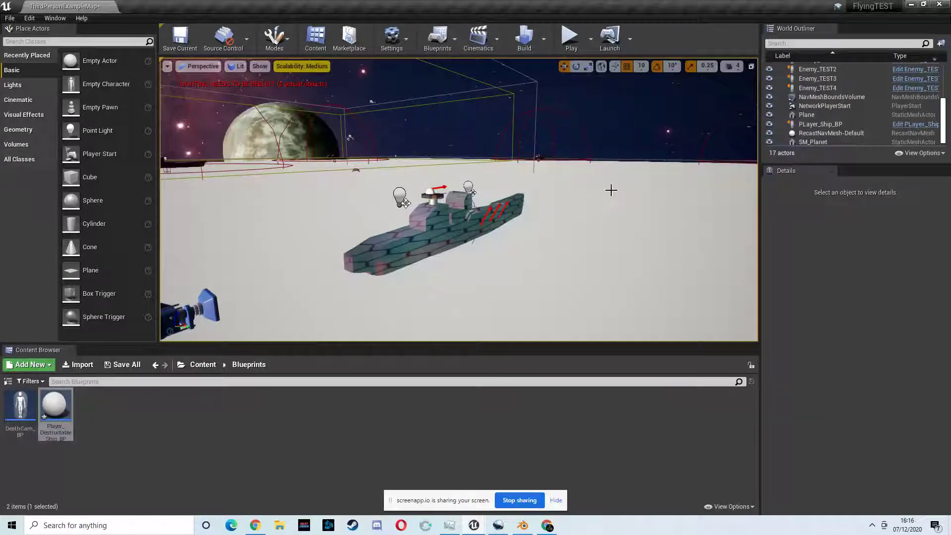
right_drag(611, 190, 676, 183)
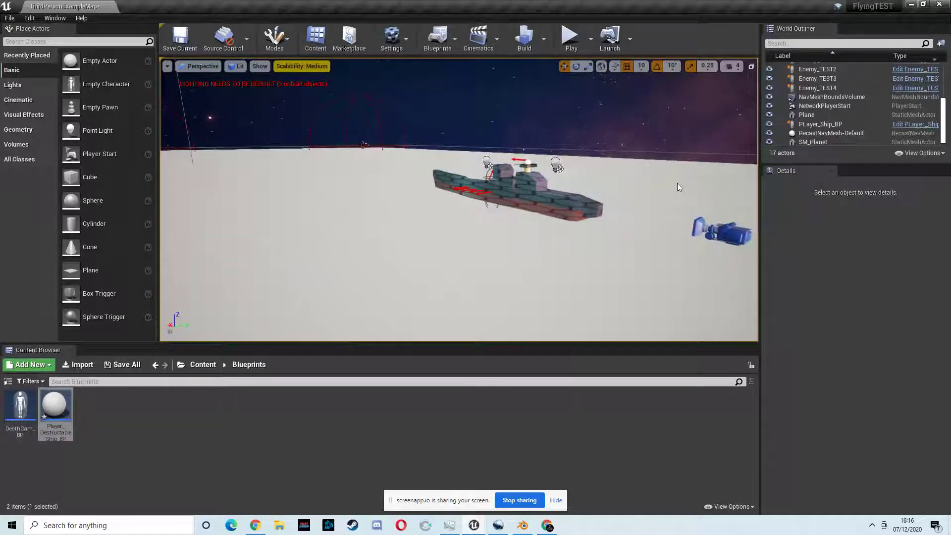
mouse_move(577, 176)
right_down()
mouse_move(567, 165)
mouse_move(499, 170)
mouse_move(488, 188)
mouse_move(462, 177)
mouse_move(456, 159)
mouse_move(475, 144)
mouse_move(487, 149)
mouse_move(492, 187)
mouse_move(579, 167)
right_up()
key(s)
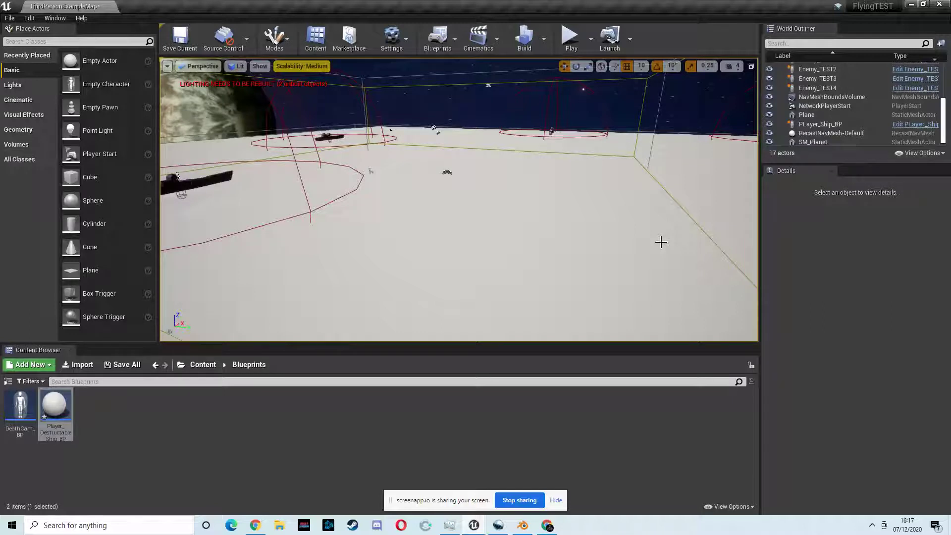
right_drag(534, 173, 513, 194)
key(s)
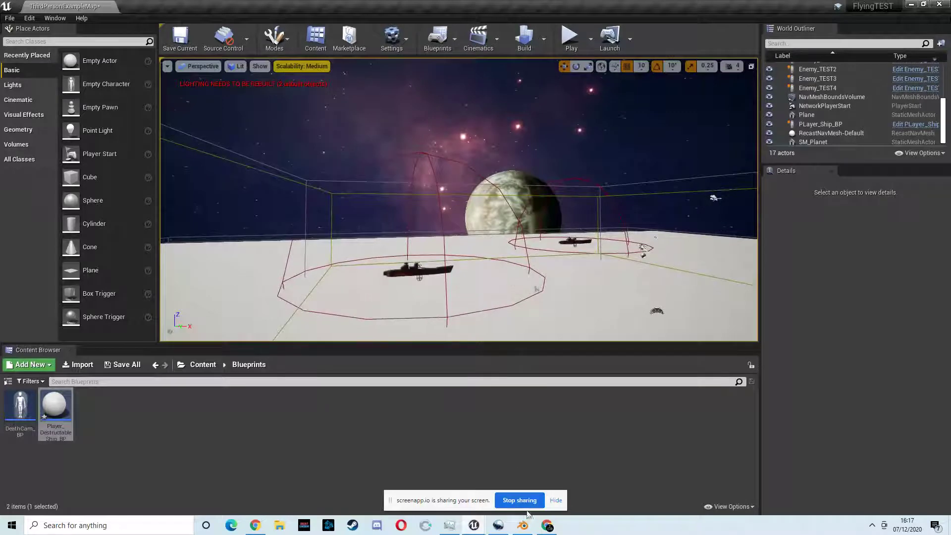
Step: Switch to Blender, display the ship model in solid shading and examine it from several angles
click(523, 525)
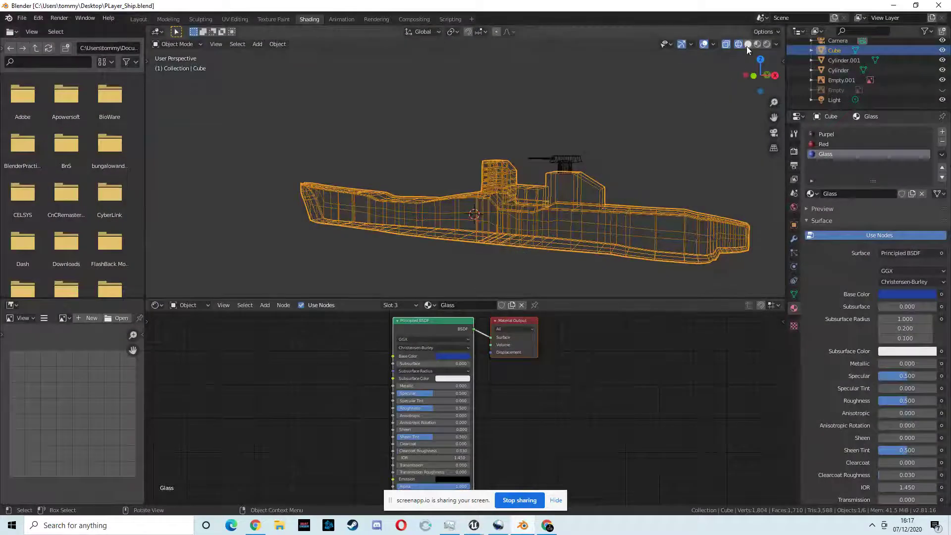
click(748, 45)
middle_drag(576, 142, 565, 160)
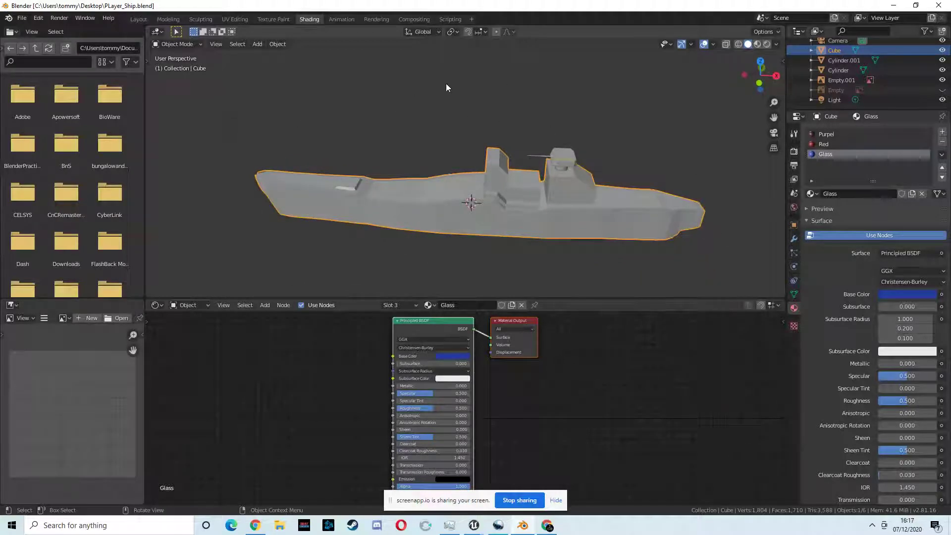
middle_drag(669, 138, 583, 93)
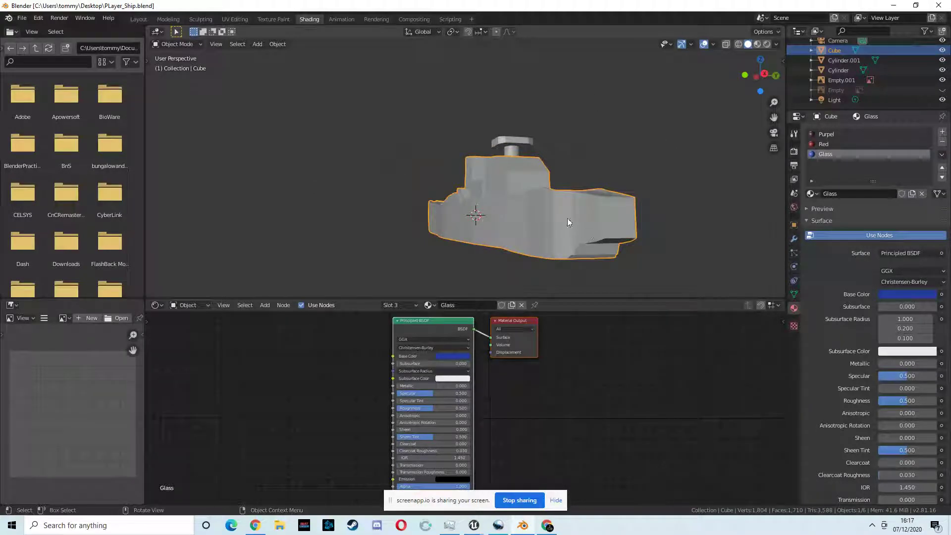
mouse_move(567, 222)
middle_down()
mouse_move(535, 206)
mouse_move(569, 221)
middle_up()
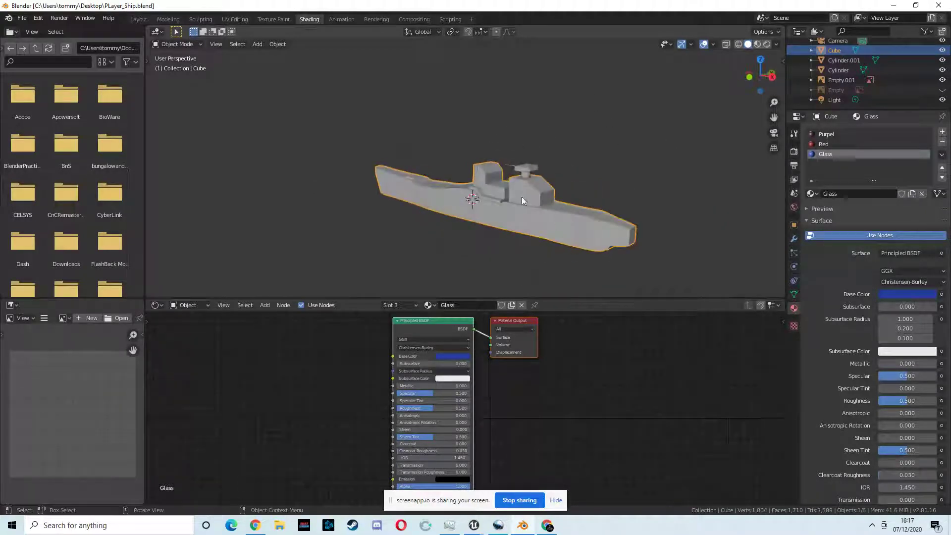
middle_drag(521, 197, 540, 206)
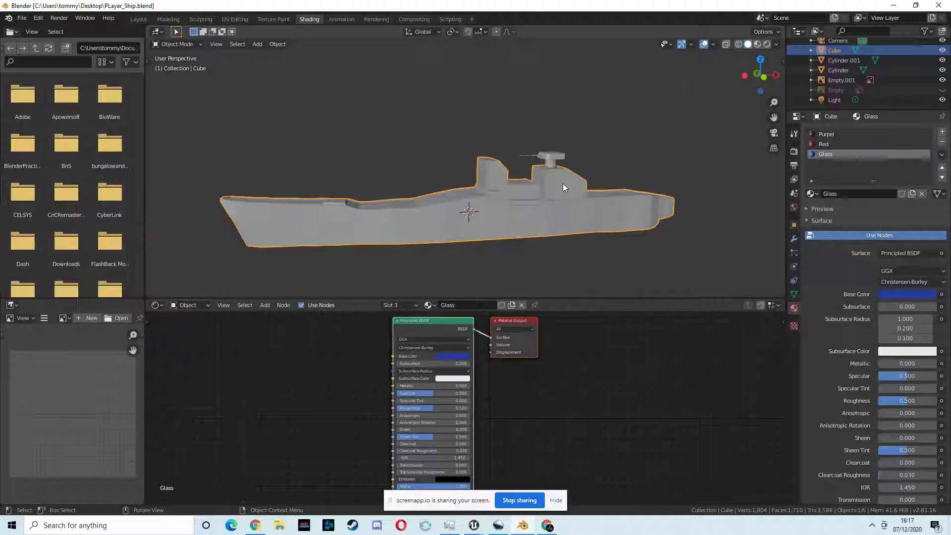
scroll(478, 200, down, 1)
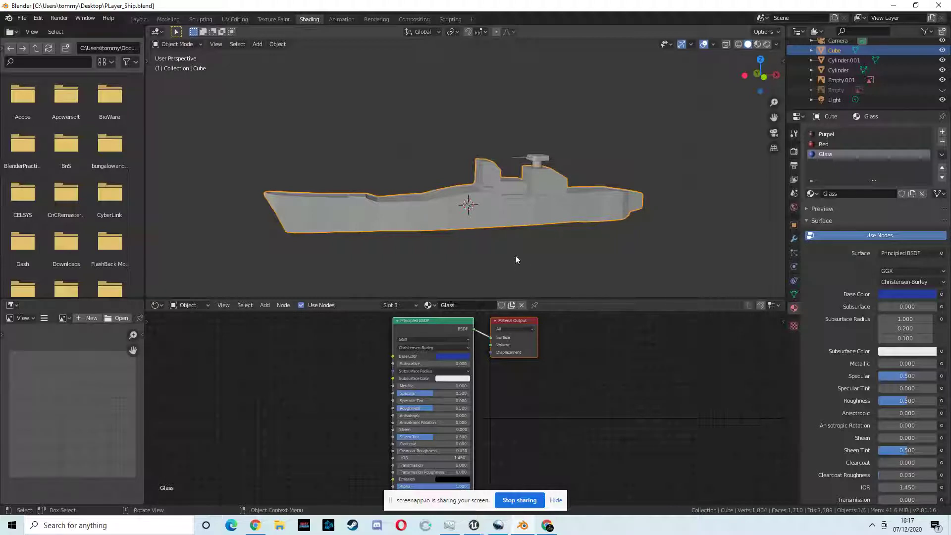
middle_drag(461, 201, 449, 228)
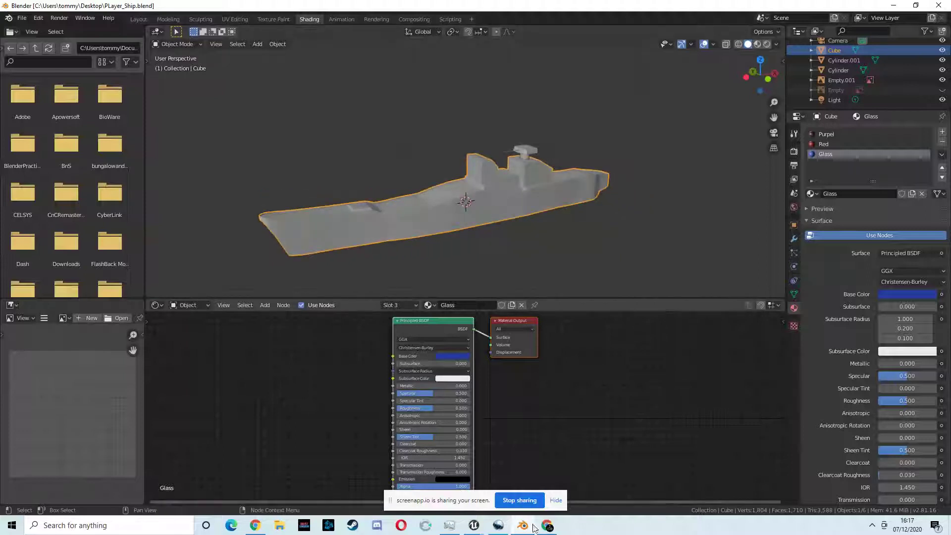
Step: Return to the FlyingTEST level in the Unreal Editor and play-test the ship battle once more, stopping it when done
click(548, 526)
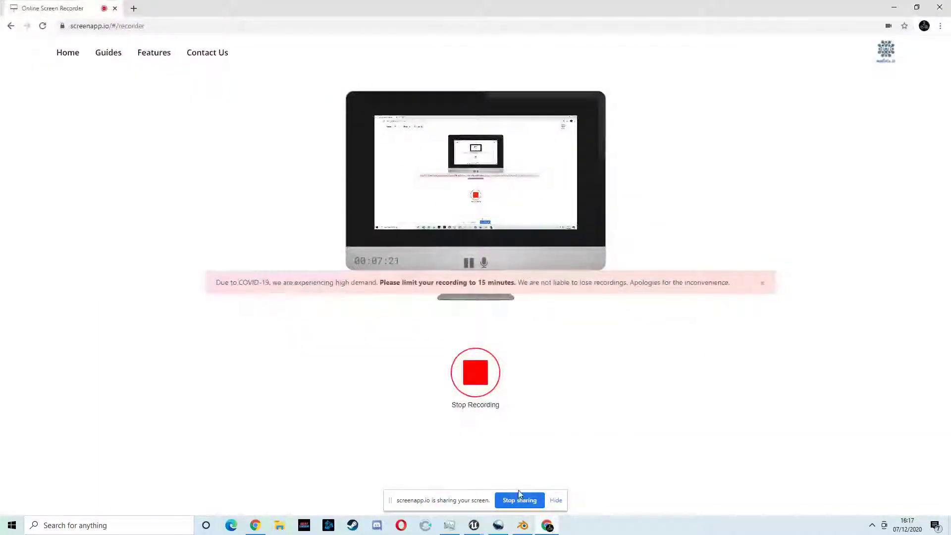
click(474, 525)
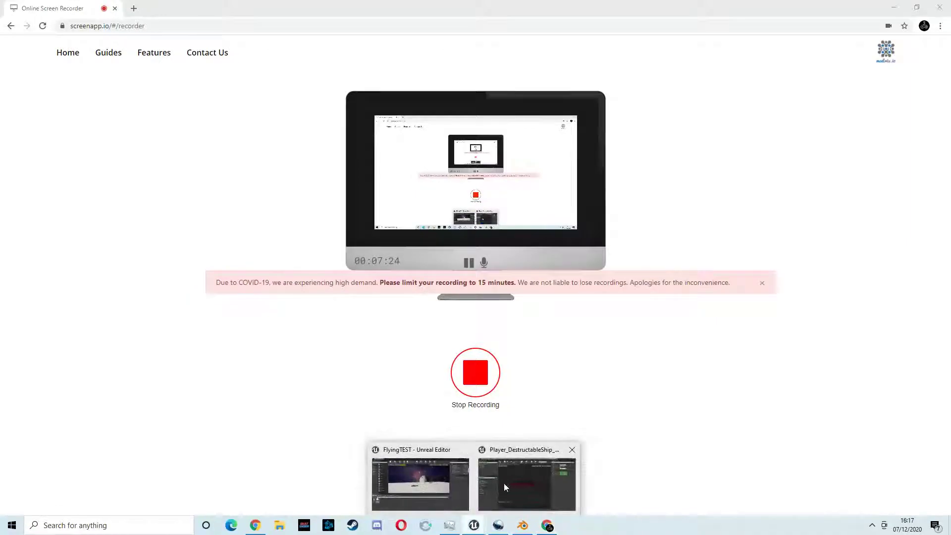
click(436, 476)
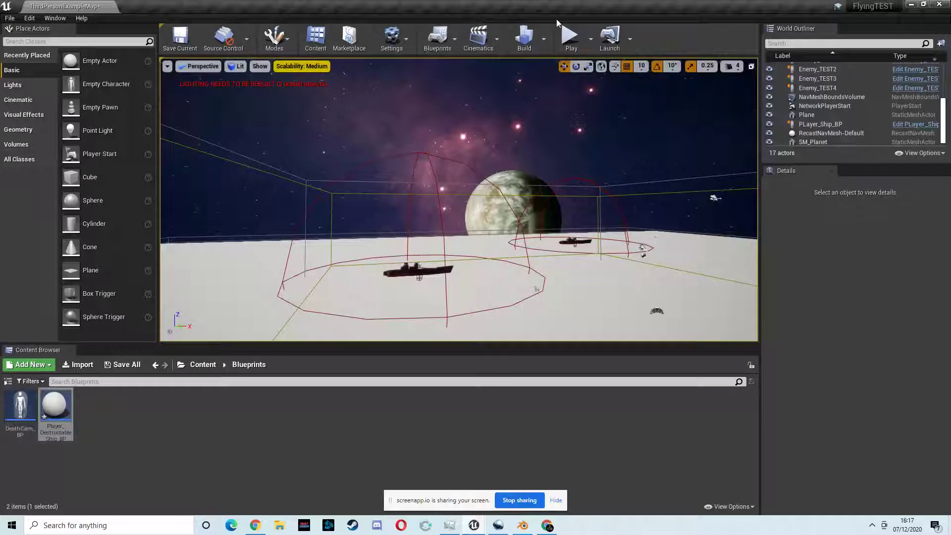
click(570, 35)
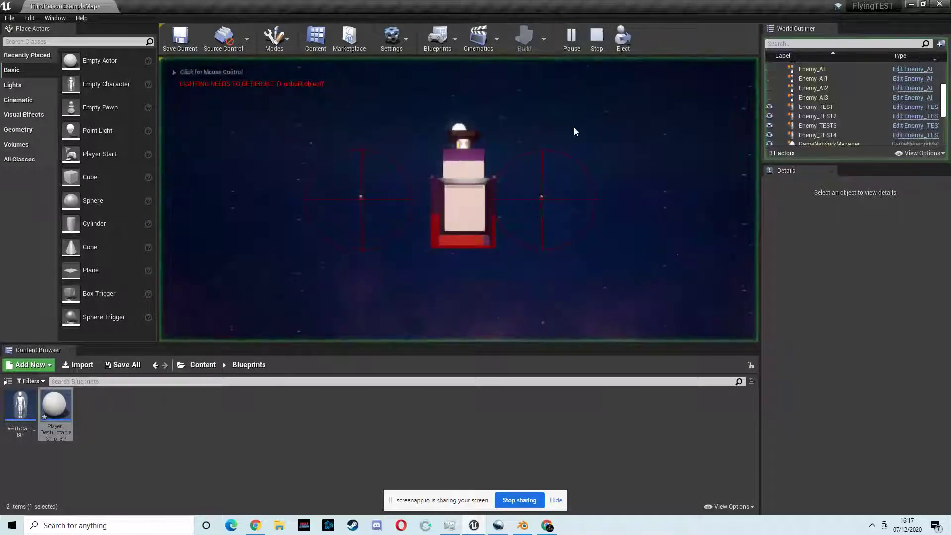
click(544, 173)
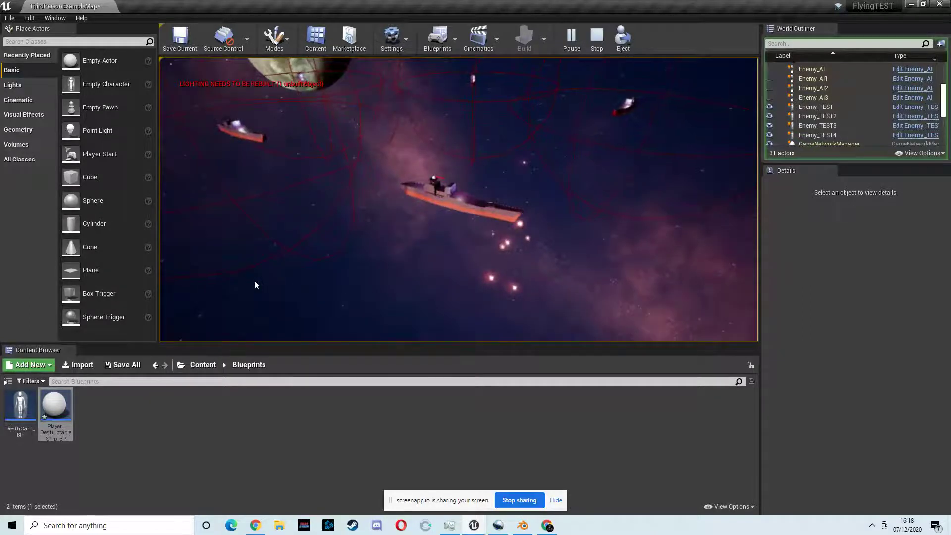
key(Escape)
Step: Save all modified levels and assets of the project
right_drag(507, 194, 363, 119)
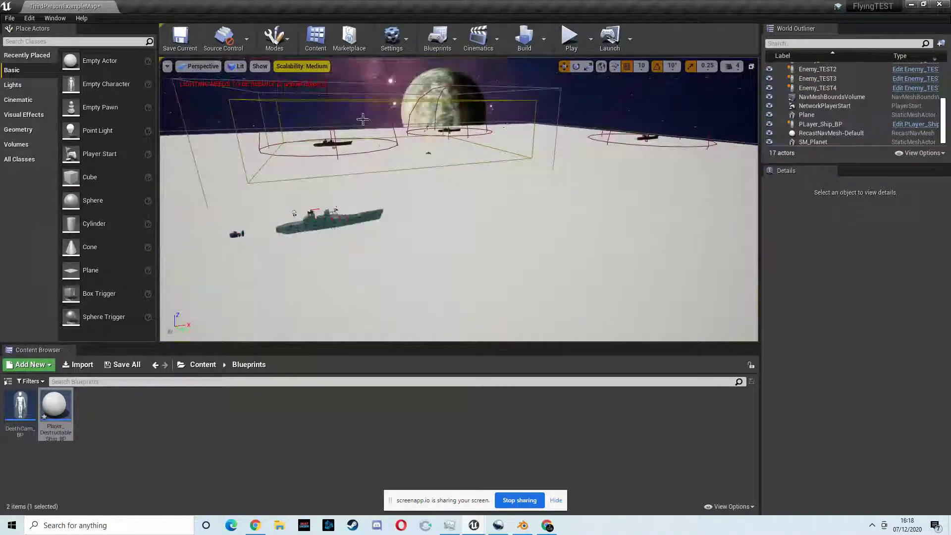
click(301, 66)
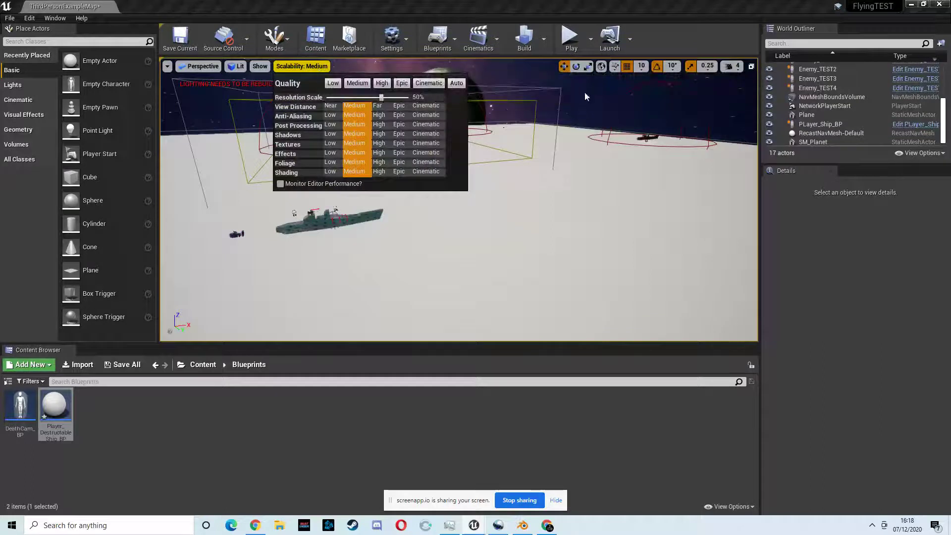
click(585, 97)
click(10, 18)
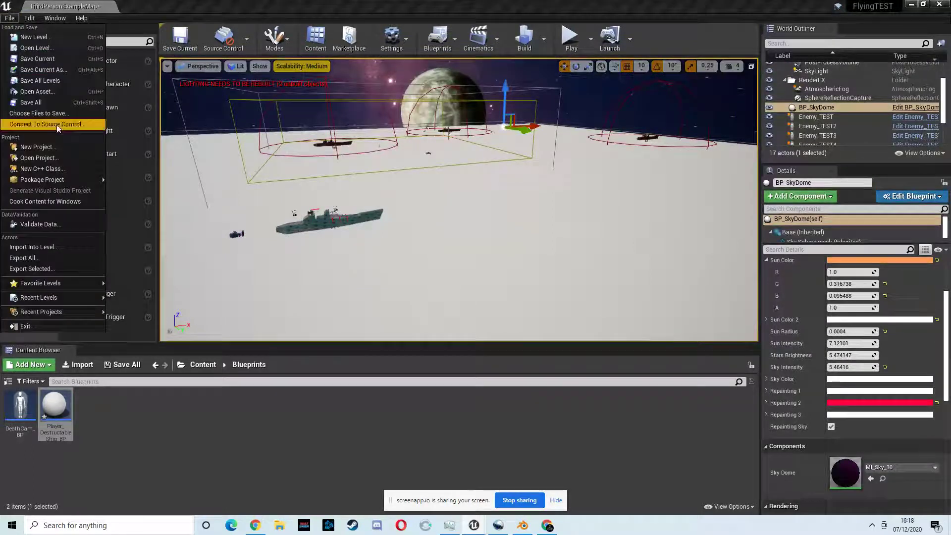
click(43, 101)
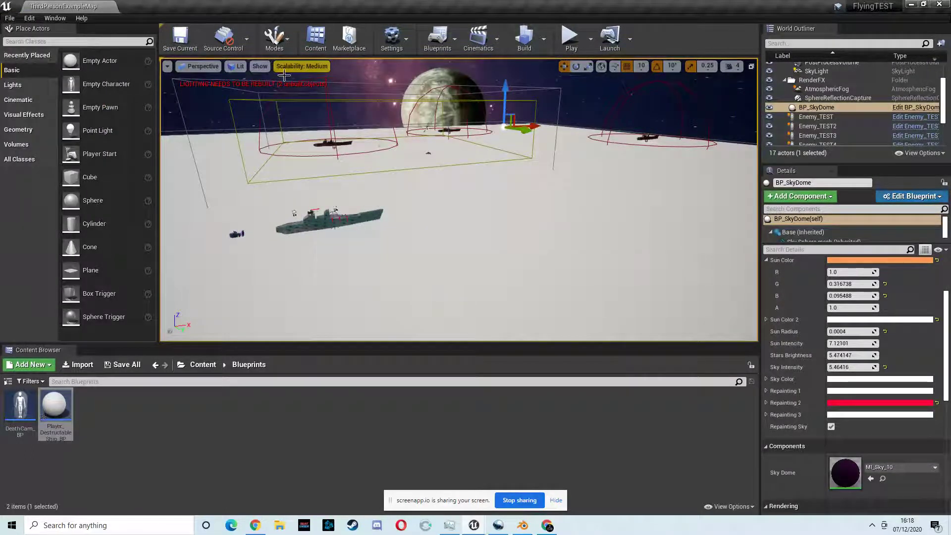
Step: Set the editor's overall scalability quality to Epic
click(297, 65)
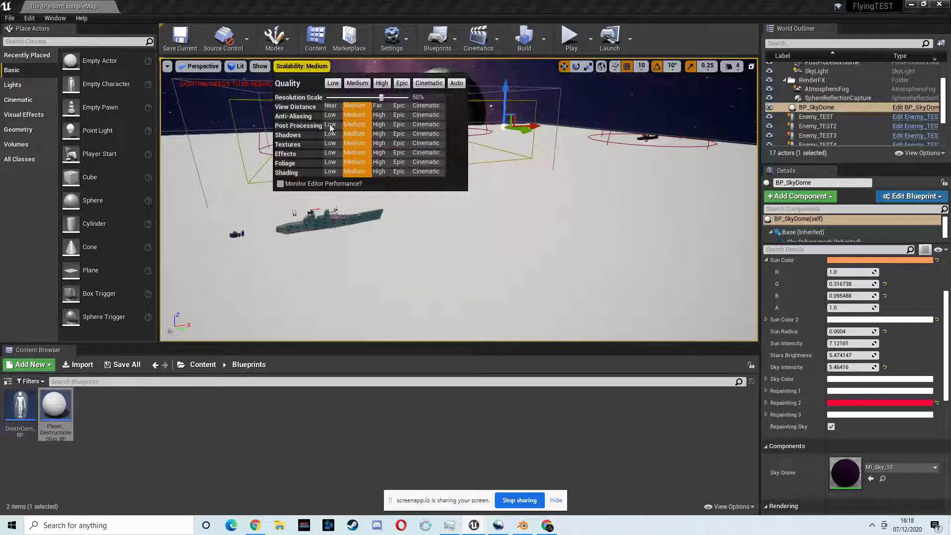
click(401, 84)
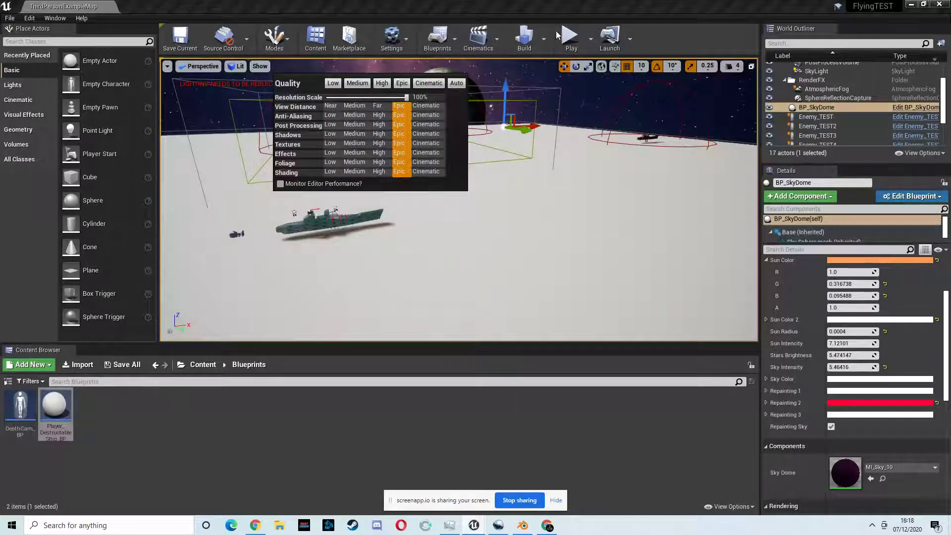
click(588, 99)
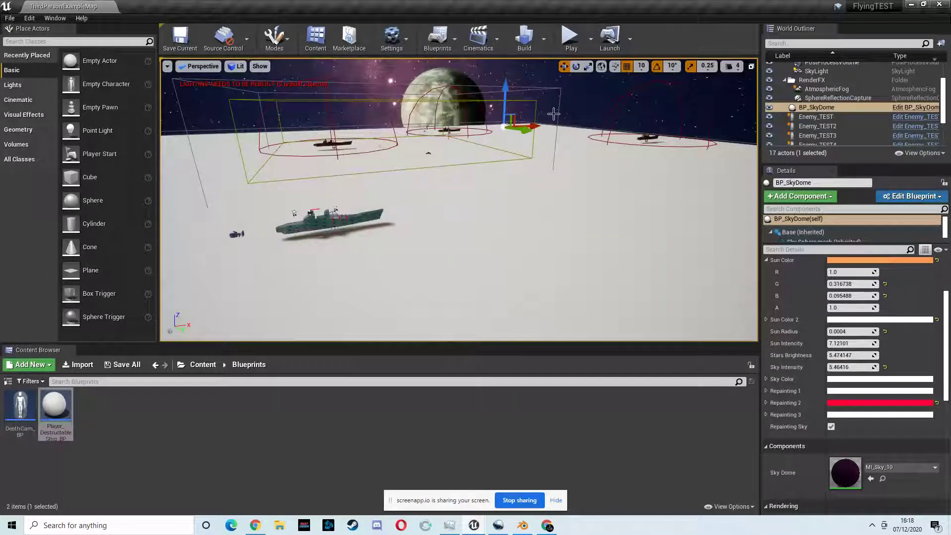
Step: Play-test the ship in the level viewport at a wider camera distance and end the session
click(569, 38)
scroll(378, 166, down, 8)
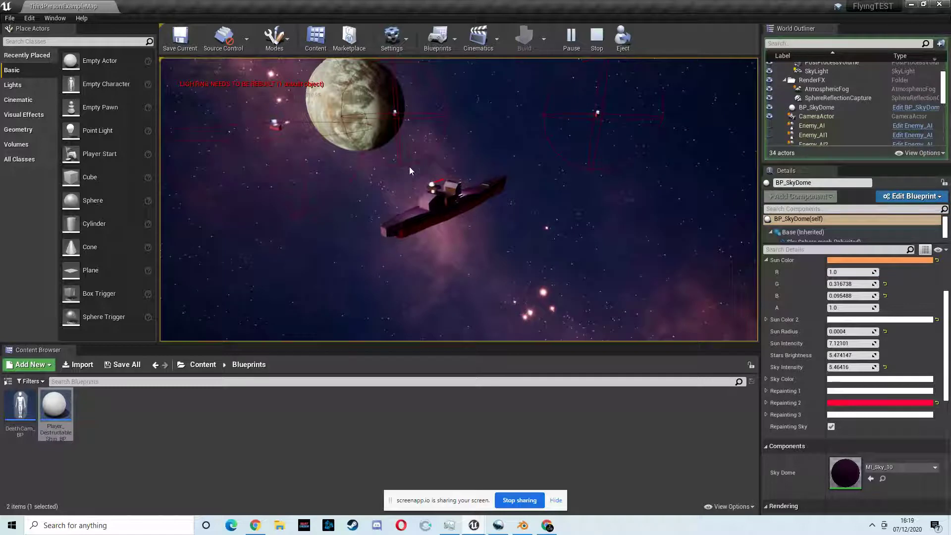
key(Escape)
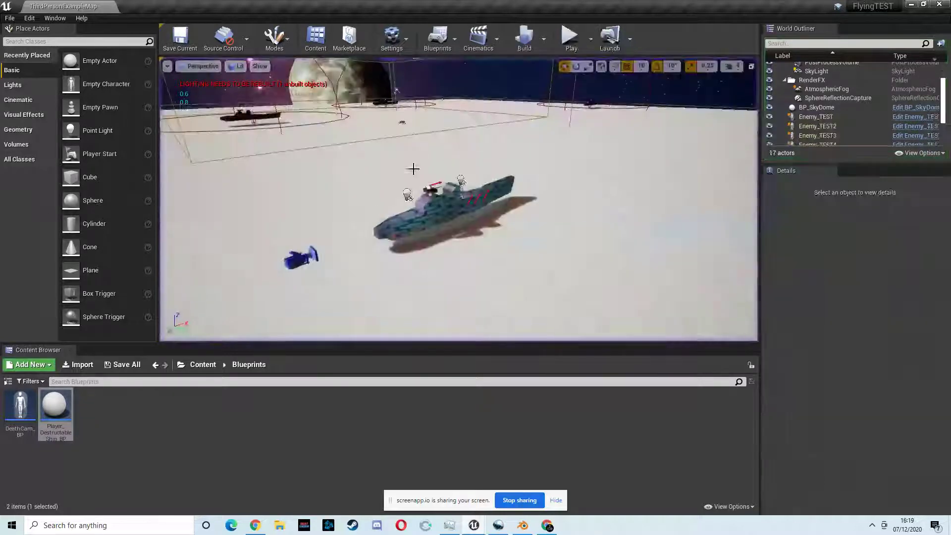
Step: Try to run the level as a standalone game with the default player start
click(592, 44)
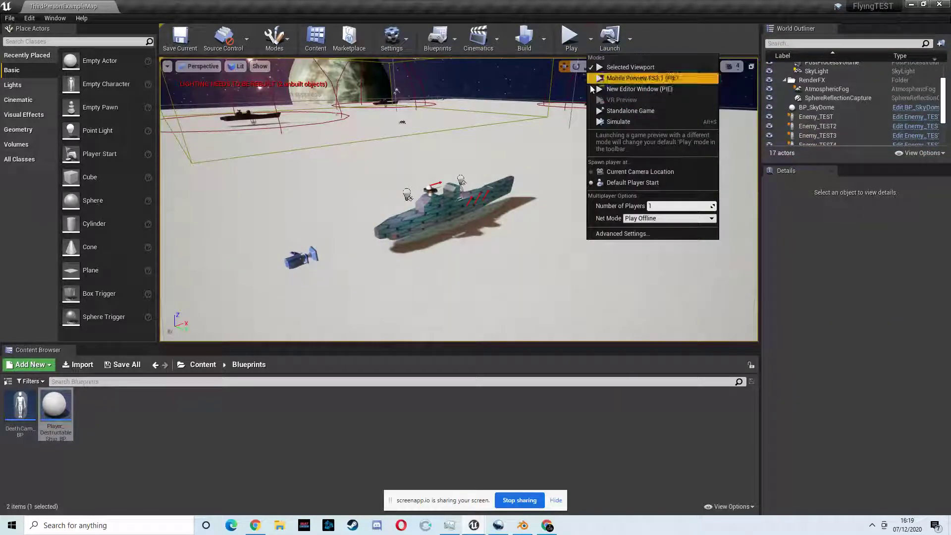
click(641, 112)
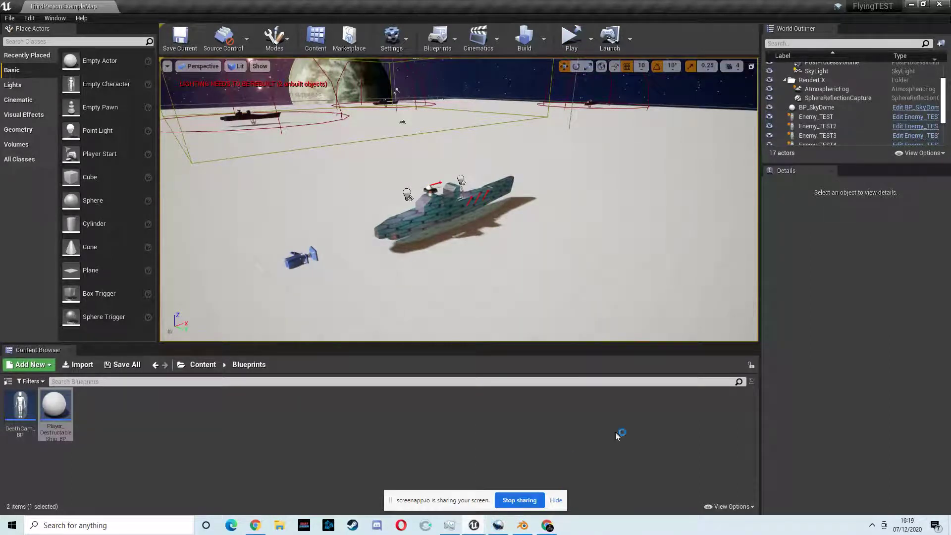
mouse_move(529, 147)
right_down()
mouse_move(515, 139)
mouse_move(526, 147)
right_up()
key(w)
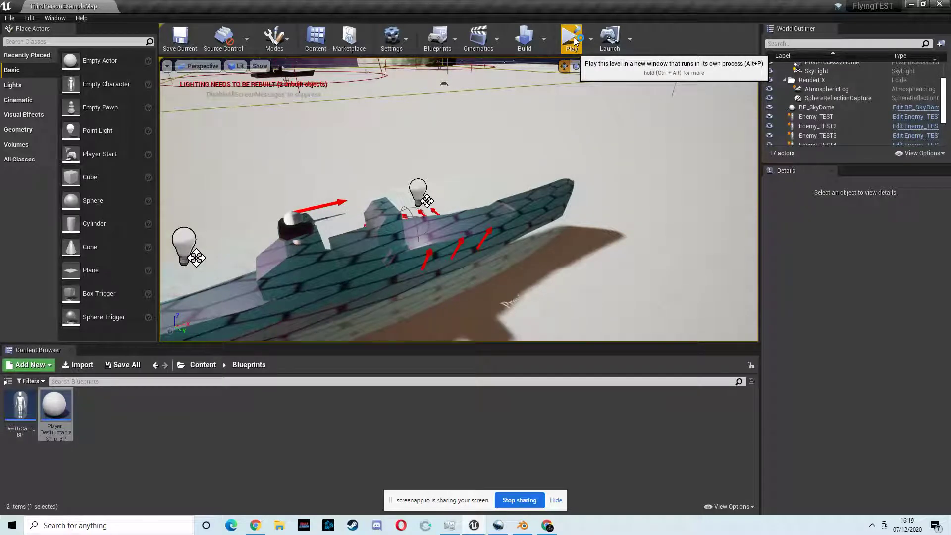
Step: Run the level in a new editor window, maximize the preview and end the session
click(591, 42)
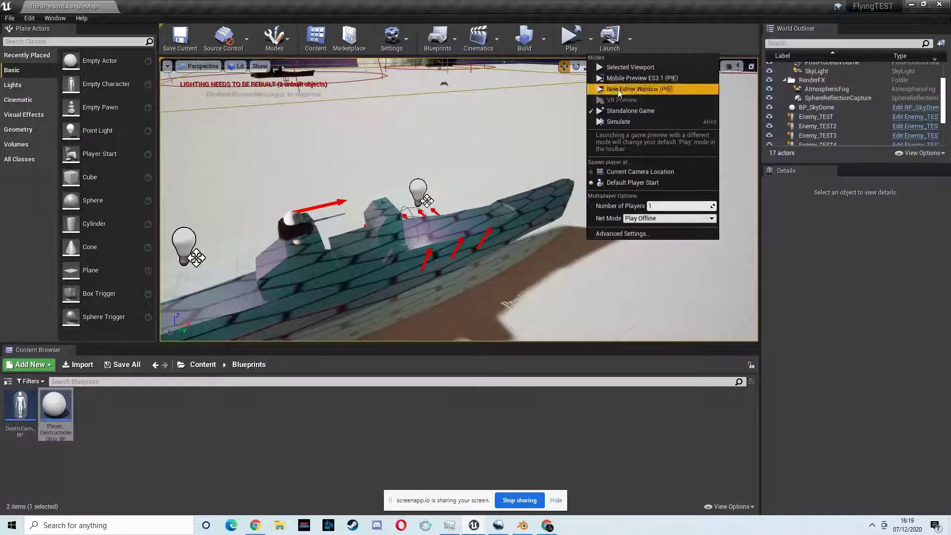
click(603, 91)
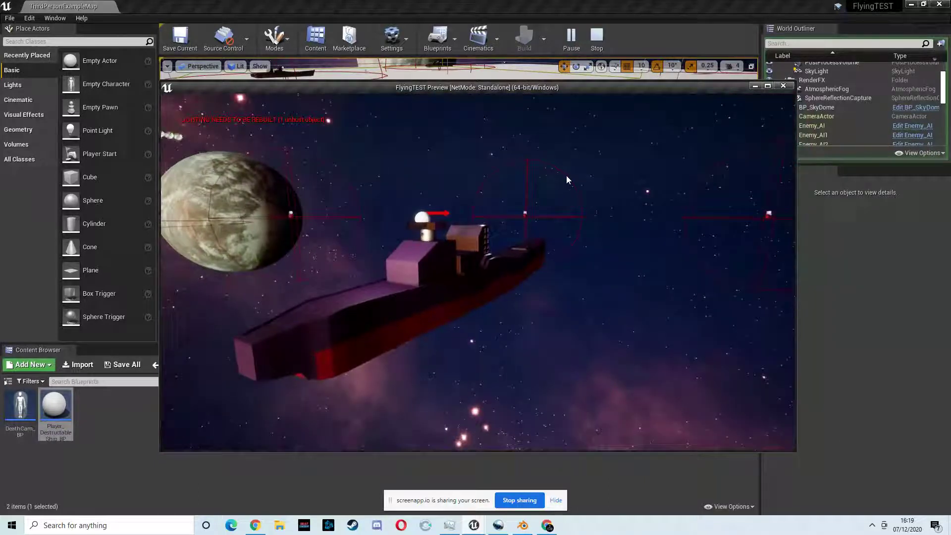
key(Caps_Lock)
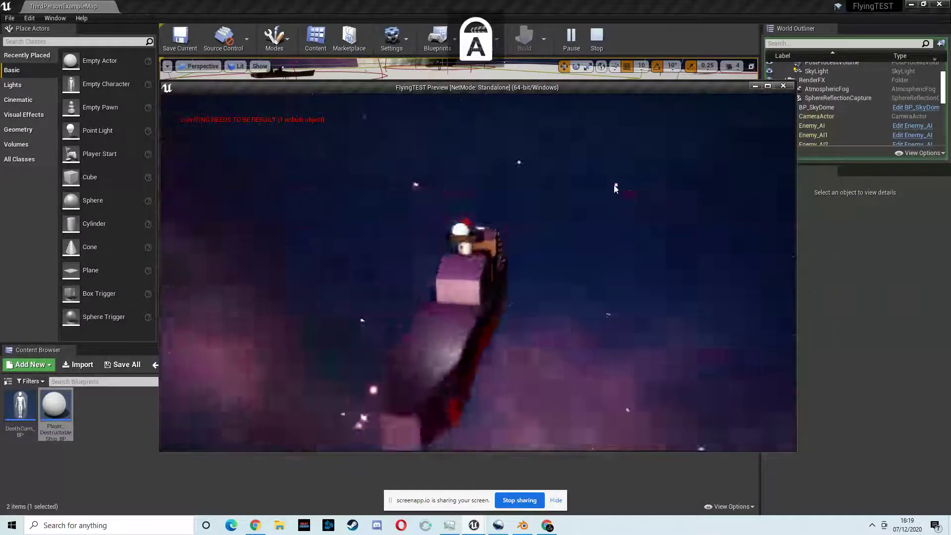
key(grave)
click(767, 86)
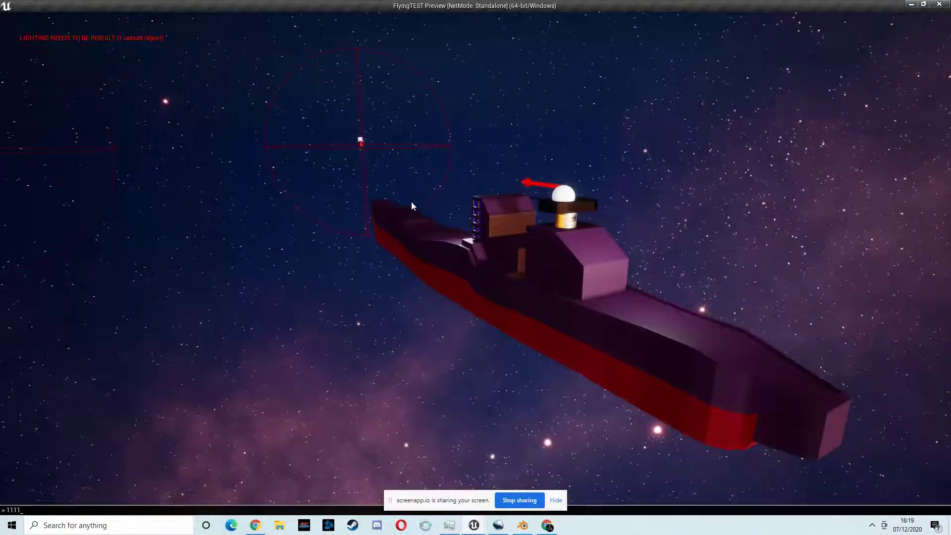
key(Escape)
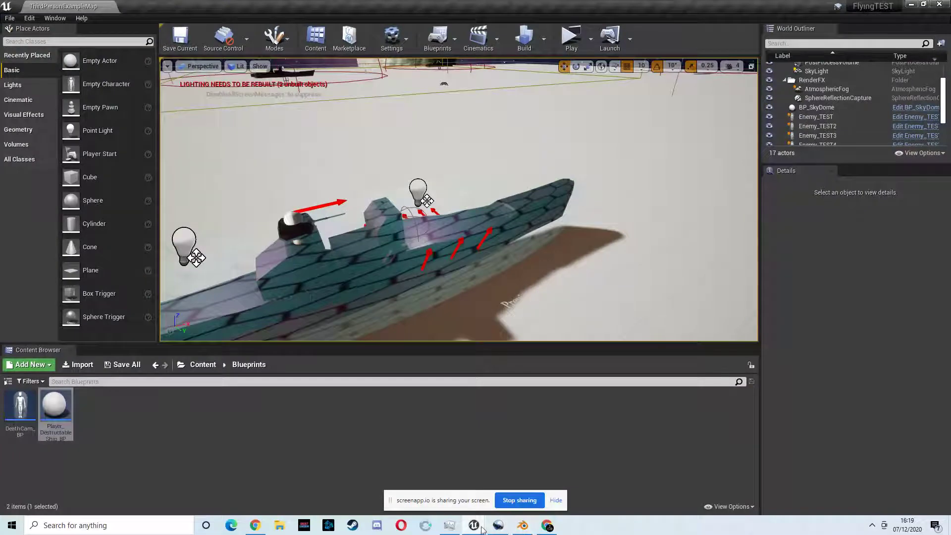
Step: Replay the level in a maximized preview window, battle the enemy ships and stop the game at the end
click(571, 37)
click(768, 86)
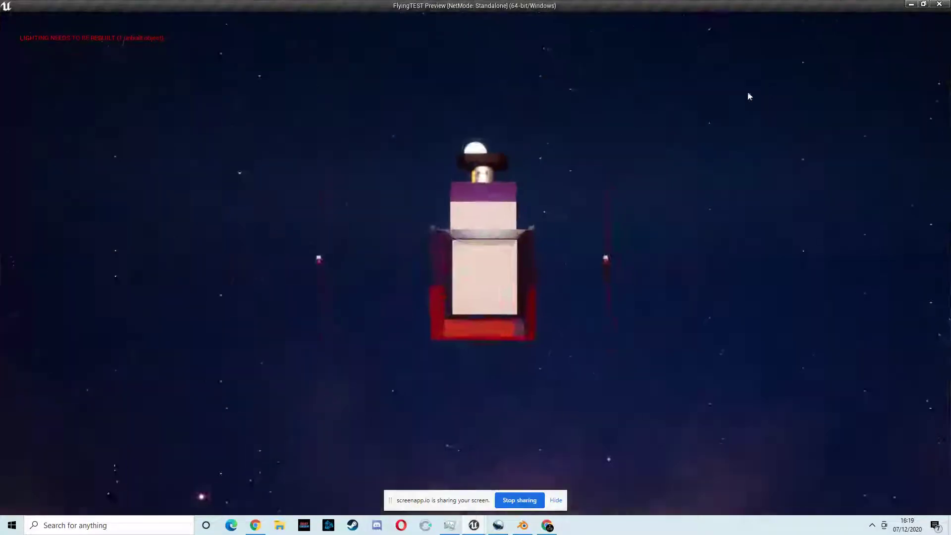
scroll(530, 167, down, 7)
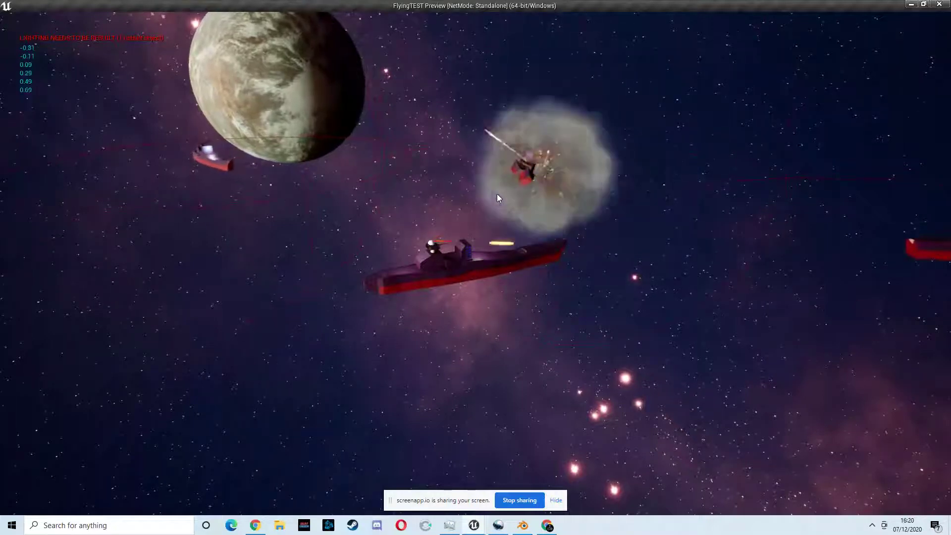
drag(497, 193, 696, 194)
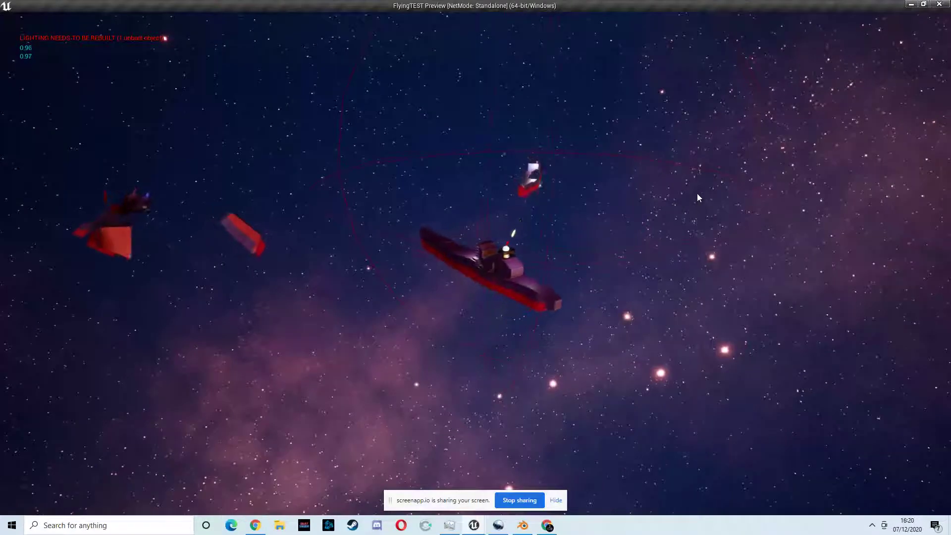
drag(697, 194, 567, 185)
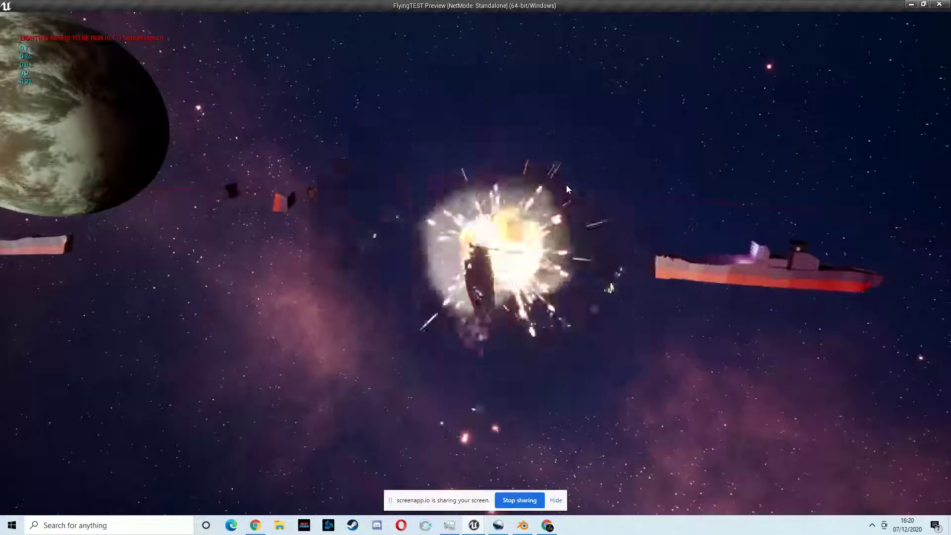
drag(566, 186, 468, 175)
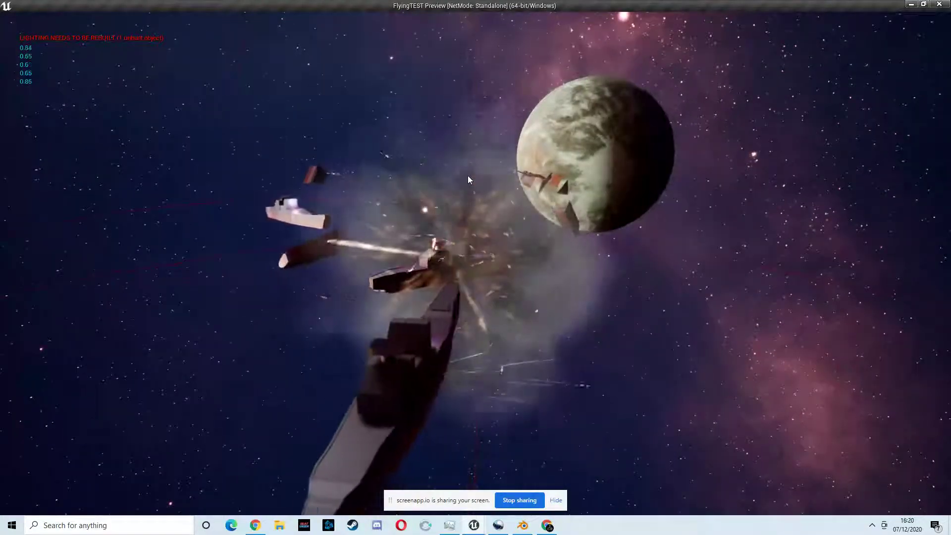
drag(468, 176, 350, 177)
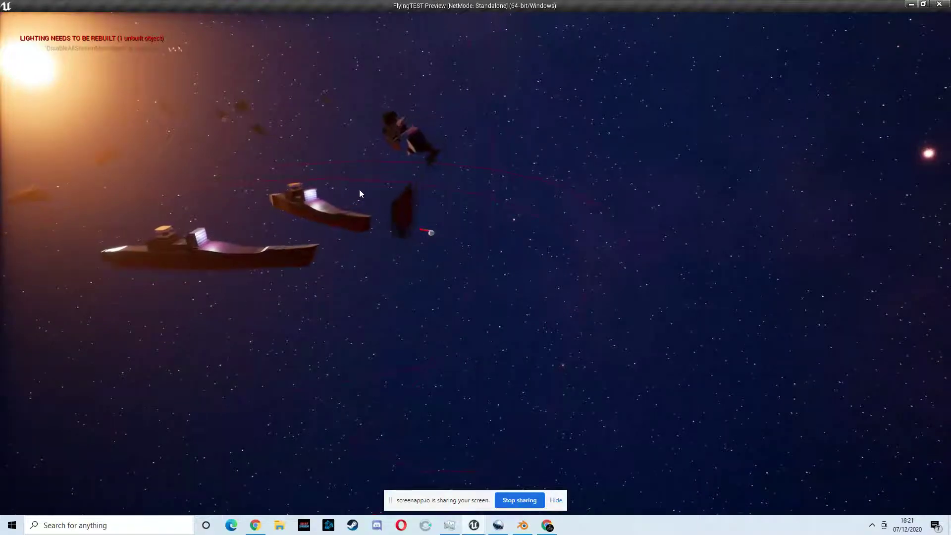
key(Escape)
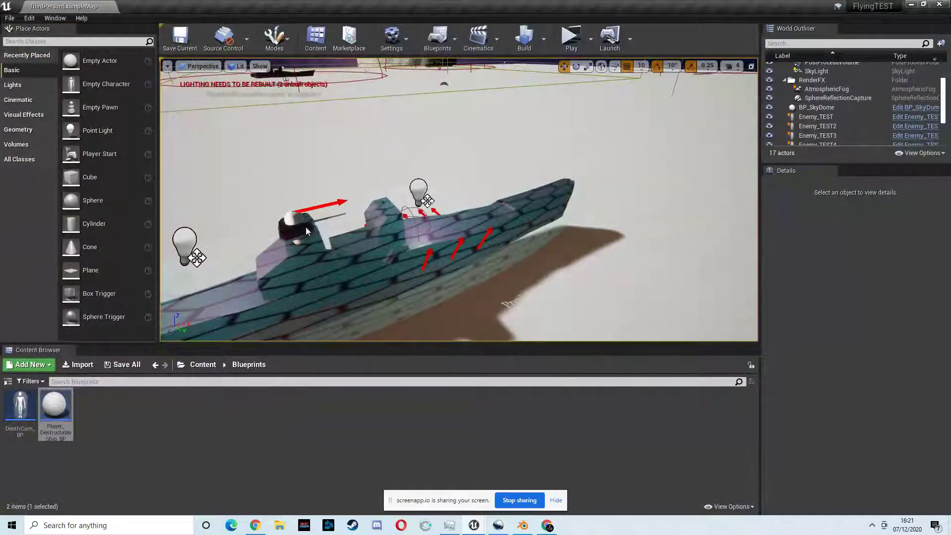
Step: Inspect the player ship's turret and superstructure up close, and survey the whole level with the enemy ships
key(w)
right_drag(306, 227, 213, 213)
right_drag(331, 131, 318, 169)
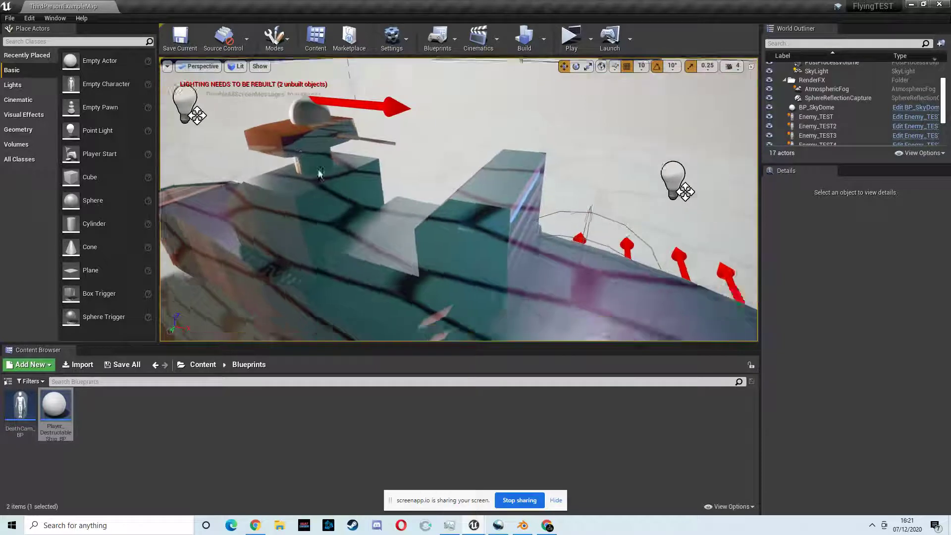
scroll(350, 173, down, 5)
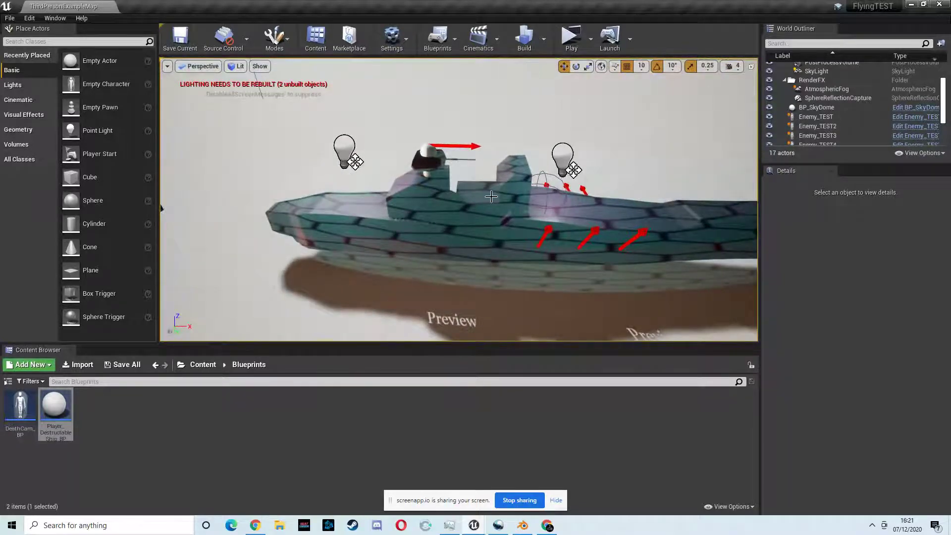
scroll(535, 181, down, 10)
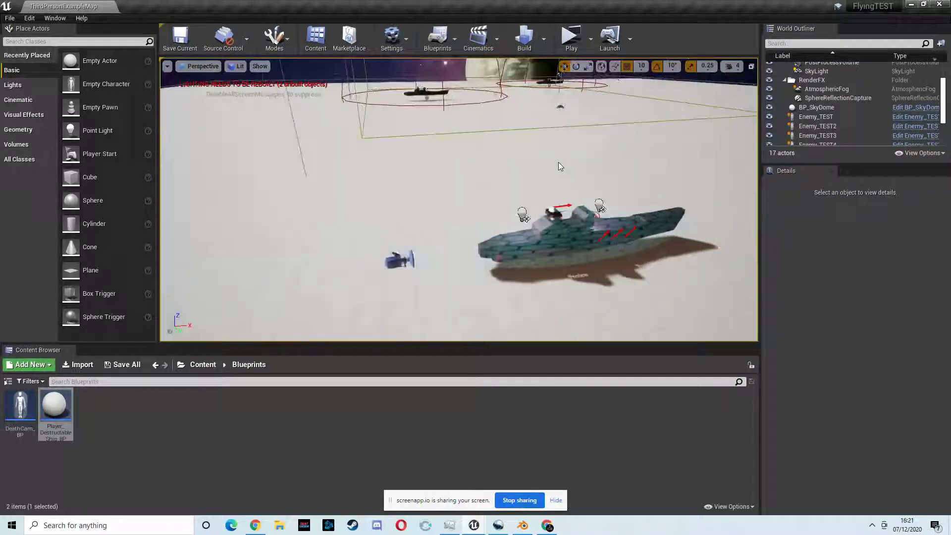
right_drag(581, 155, 616, 149)
key(w)
scroll(619, 152, down, 2)
right_drag(530, 201, 562, 199)
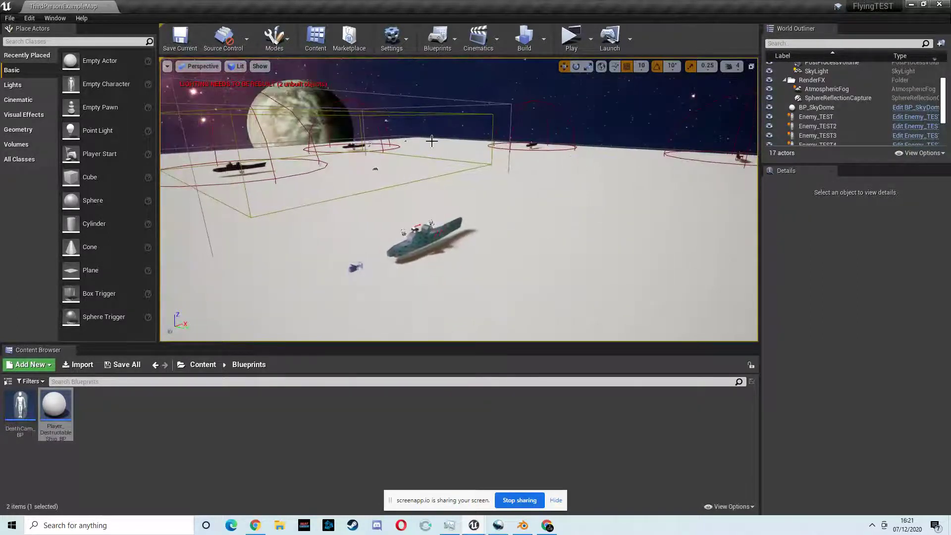
Step: Switch to Blender for a closer look at the ship model and bring up the screenapp.io recorder page in the browser
click(525, 527)
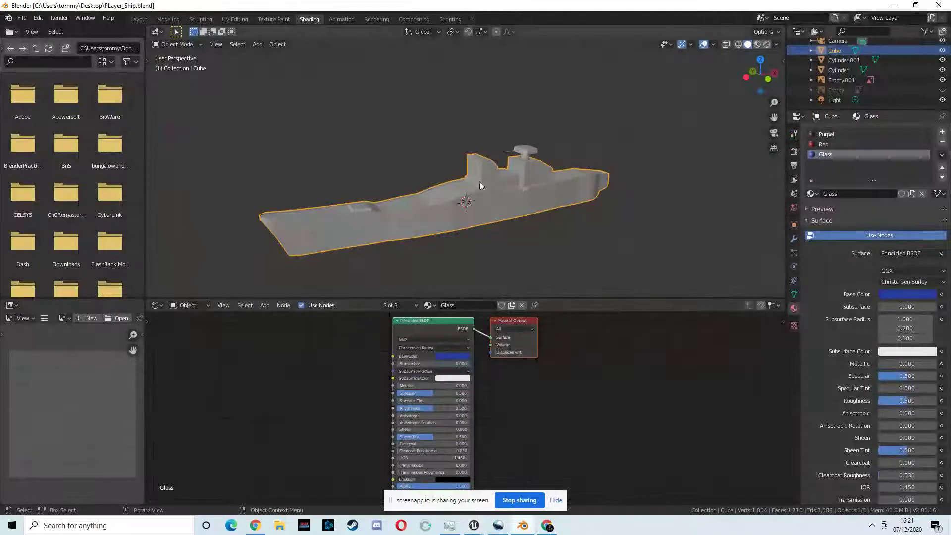
scroll(517, 212, up, 3)
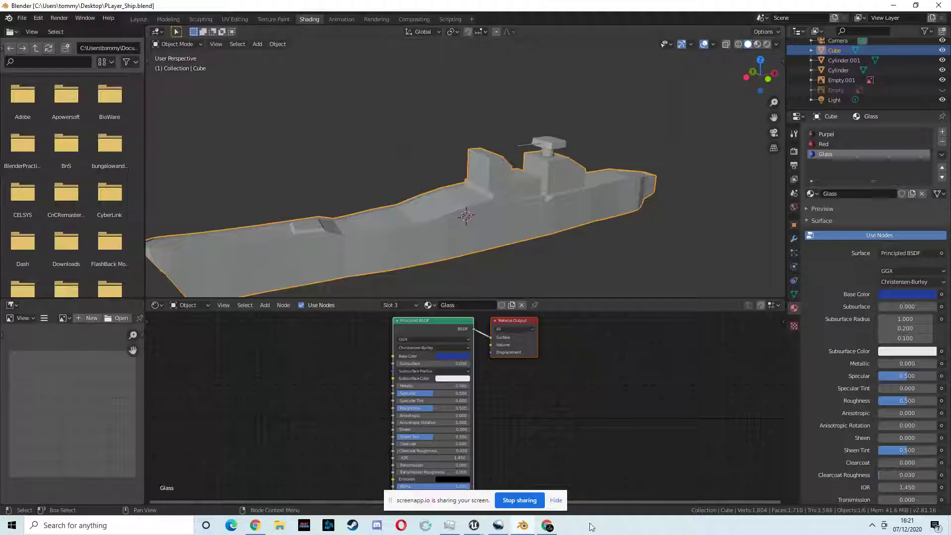
click(548, 526)
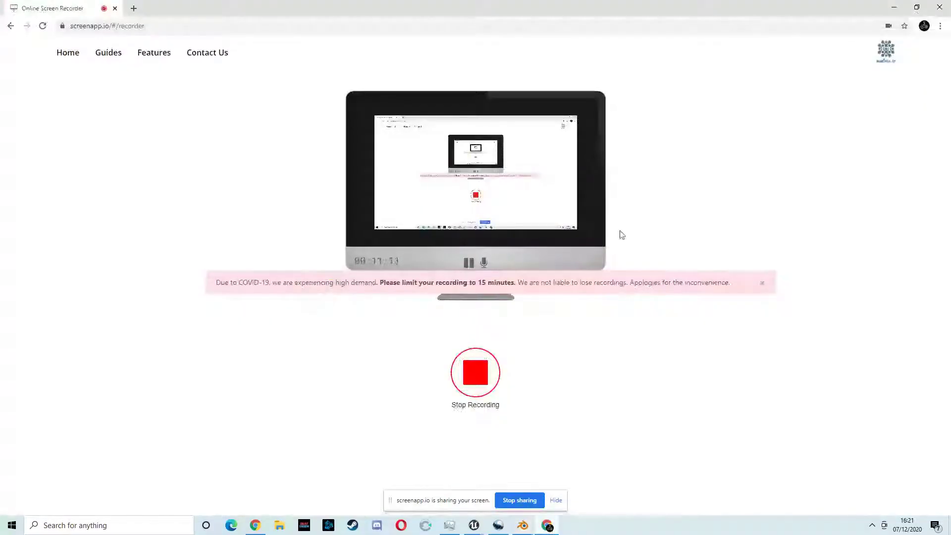